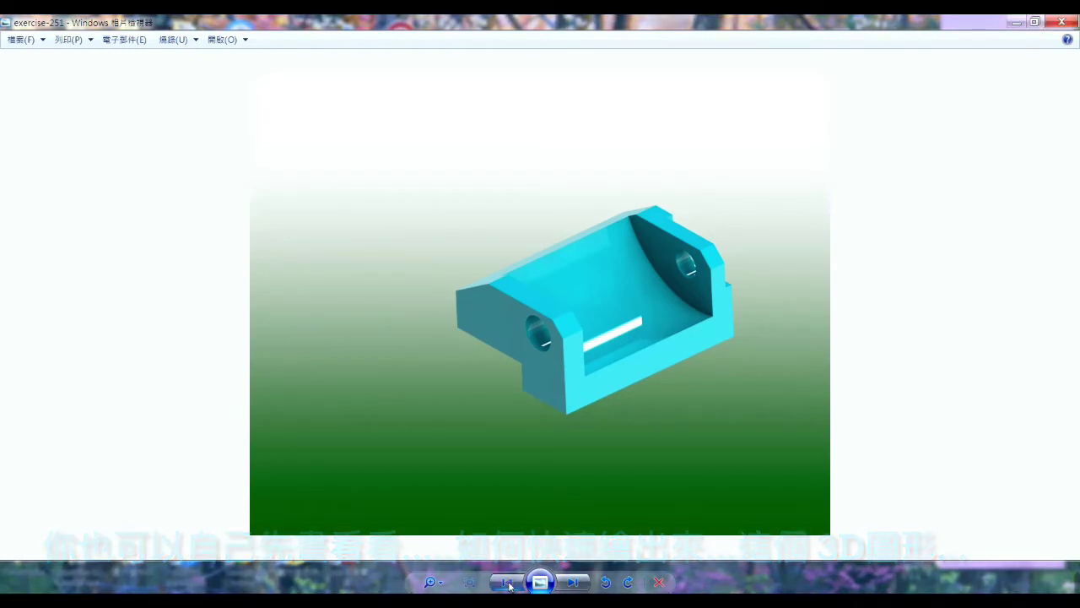
- Advance the Photo Viewer from the bracket render to its dimensioned isometric drawing
{"action": "left_click", "coordinate": [508, 583]}
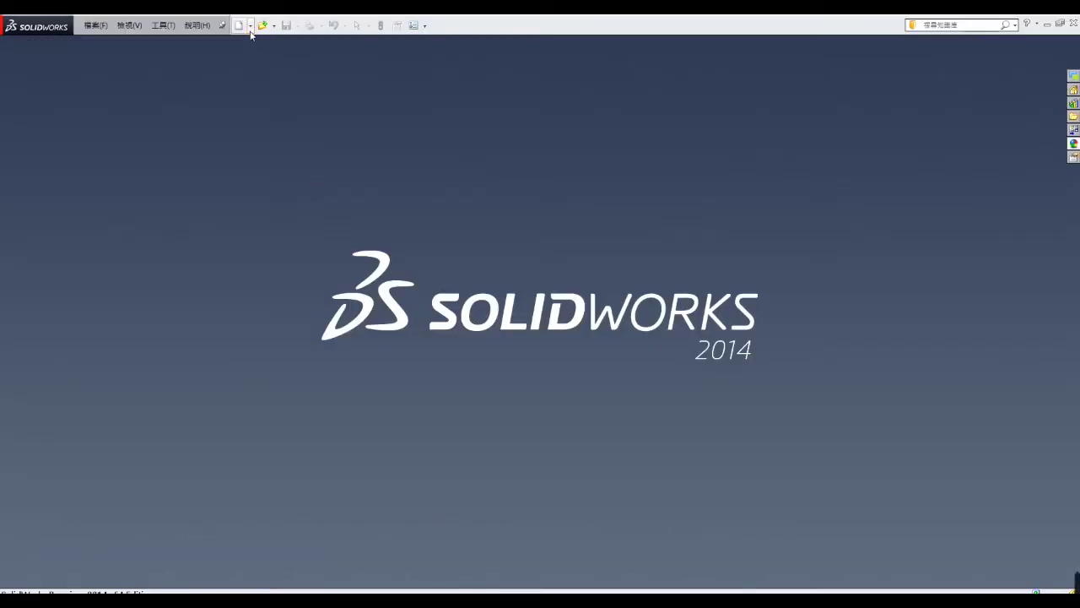
- Create a new part and start a sketch on the Front Plane
{"action": "left_click", "coordinate": [244, 43]}
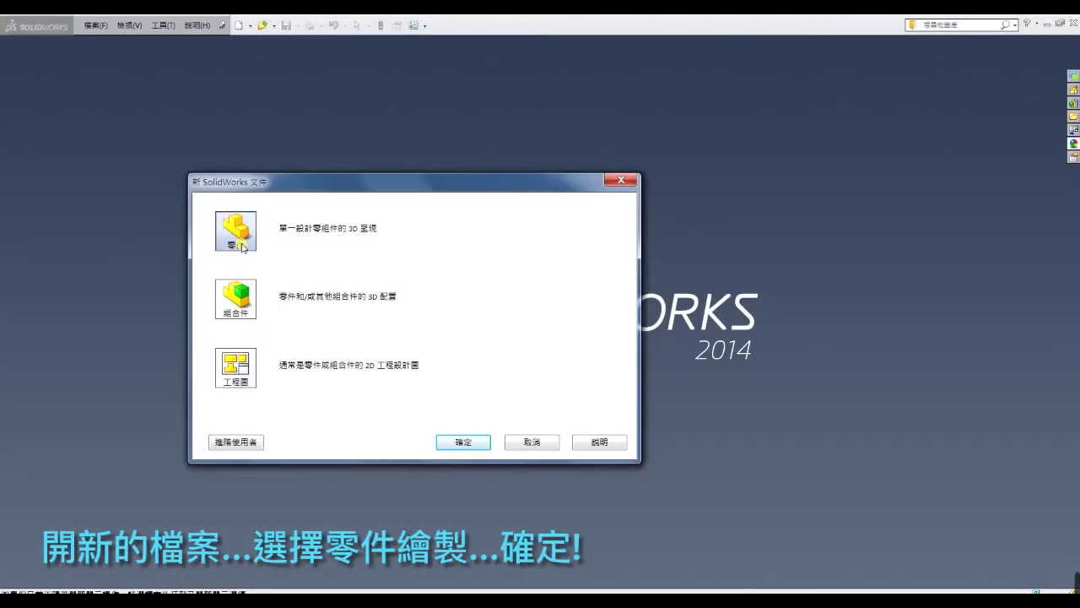
{"action": "left_click", "coordinate": [473, 443]}
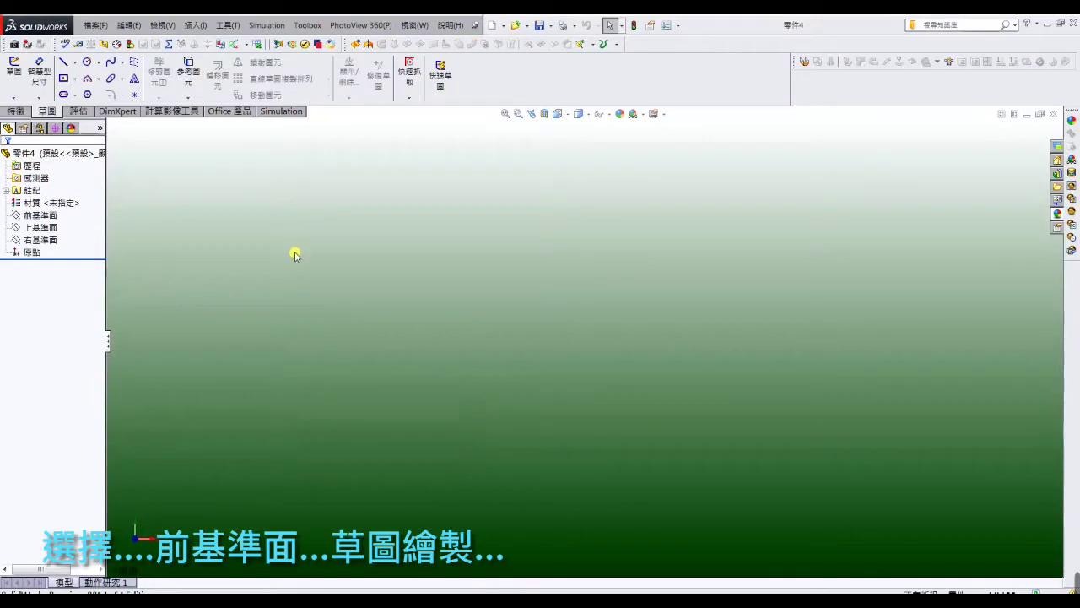
{"action": "left_click", "coordinate": [45, 217]}
{"action": "left_click", "coordinate": [14, 66]}
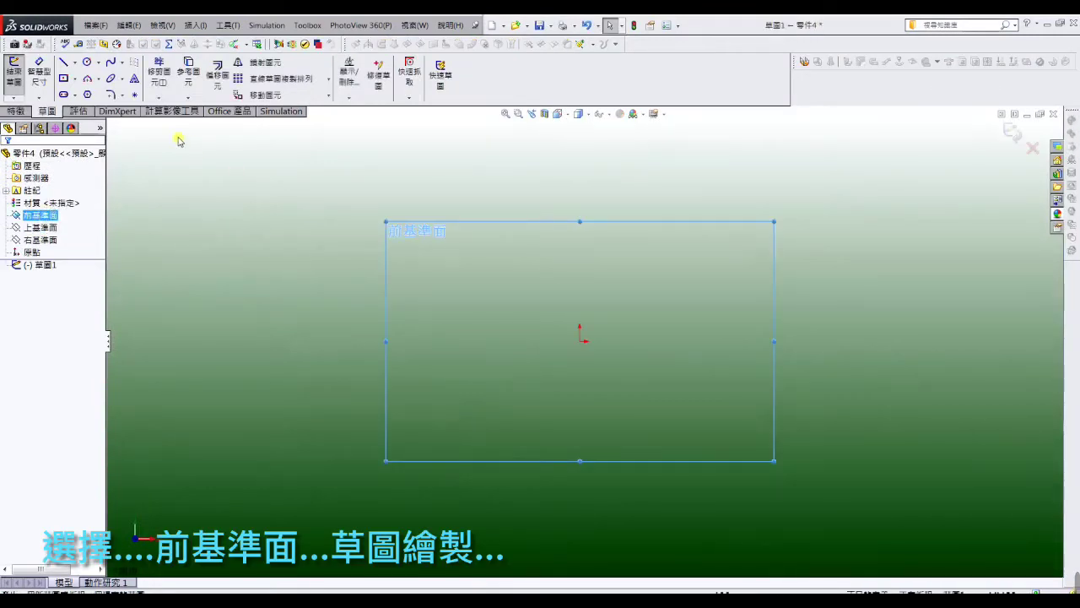
- Draw horizontal and vertical construction lines meeting at the origin
{"action": "left_click", "coordinate": [64, 62]}
{"action": "left_click", "coordinate": [27, 305]}
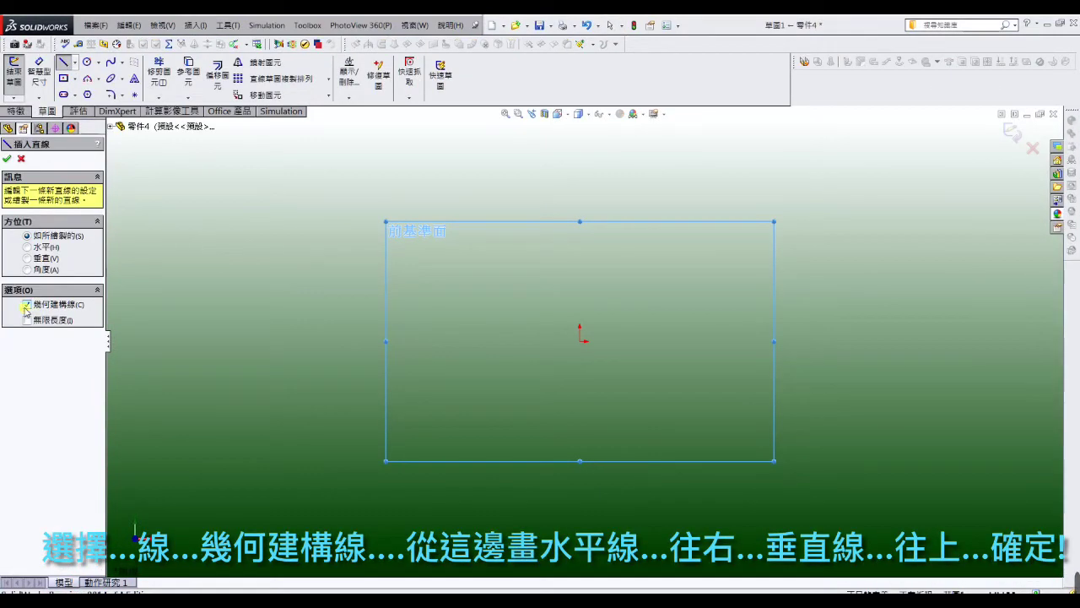
{"action": "left_click", "coordinate": [442, 342]}
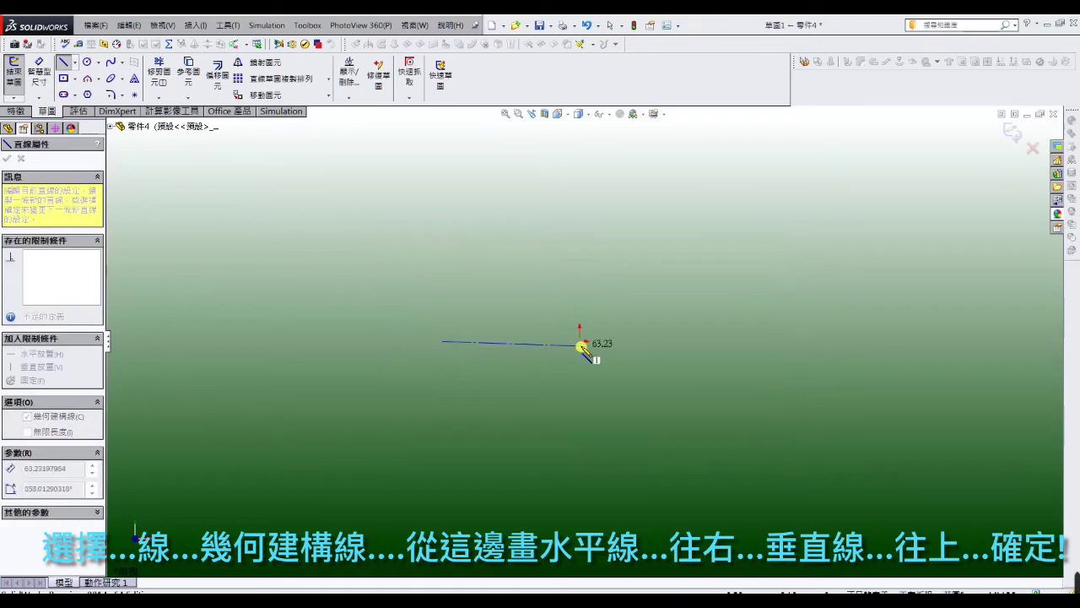
{"action": "left_click", "coordinate": [580, 341]}
{"action": "left_click", "coordinate": [581, 227]}
{"action": "right_click", "coordinate": [581, 227]}
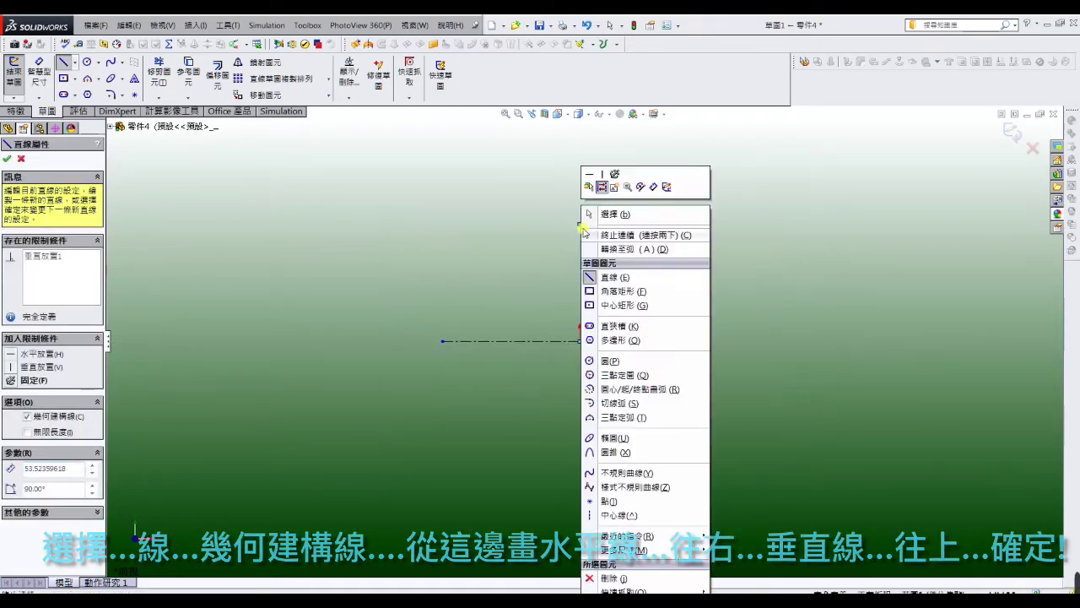
{"action": "left_click", "coordinate": [585, 222]}
- Draw a center rectangle centred on the origin
{"action": "left_click", "coordinate": [63, 77]}
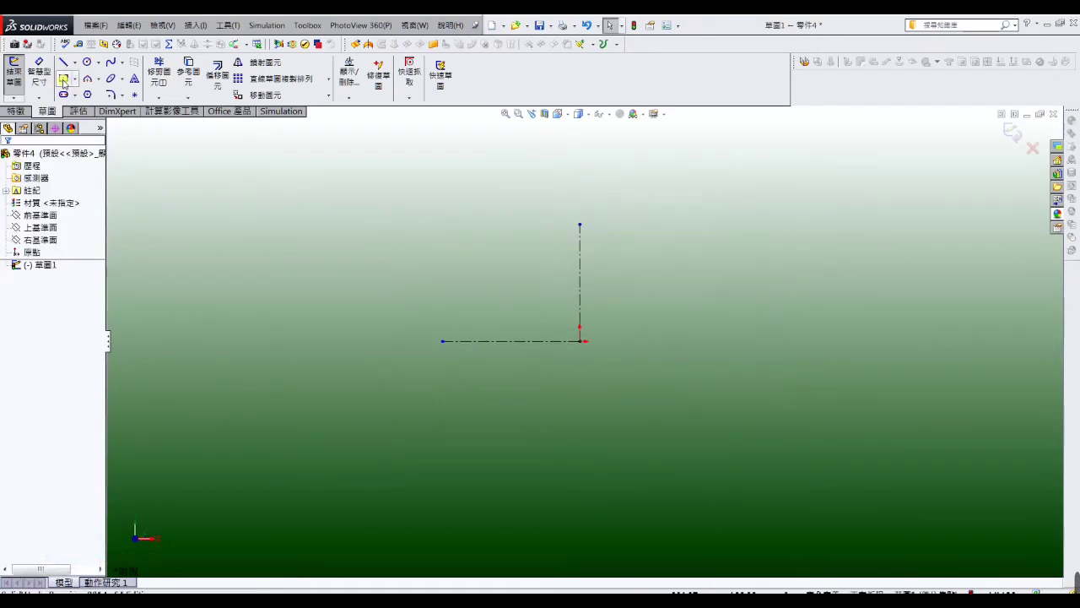
{"action": "left_click", "coordinate": [580, 341]}
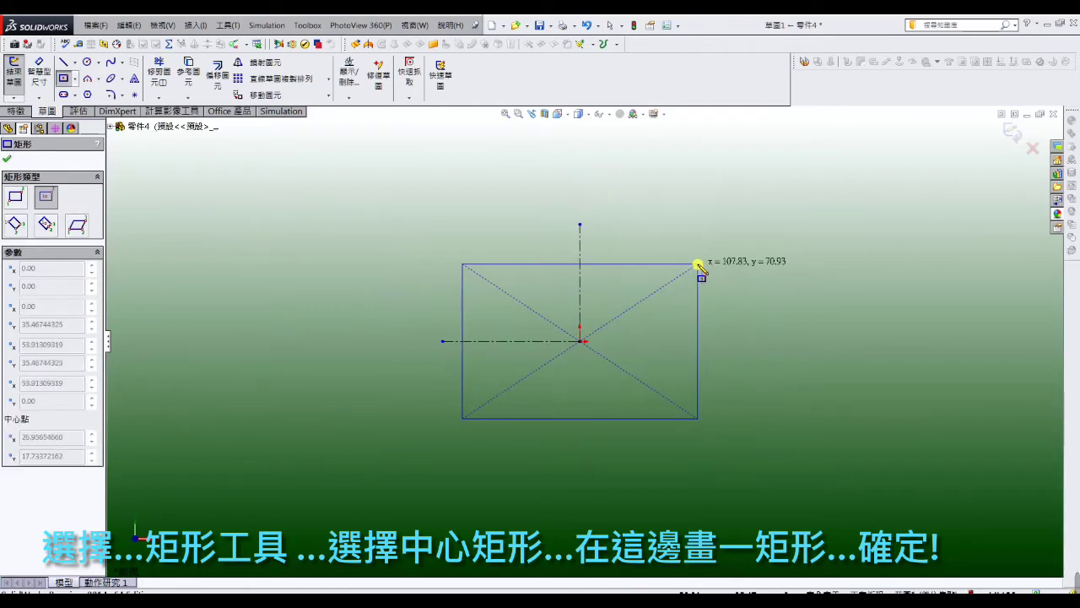
{"action": "left_click", "coordinate": [698, 266]}
{"action": "right_click", "coordinate": [699, 266]}
{"action": "left_click", "coordinate": [717, 234]}
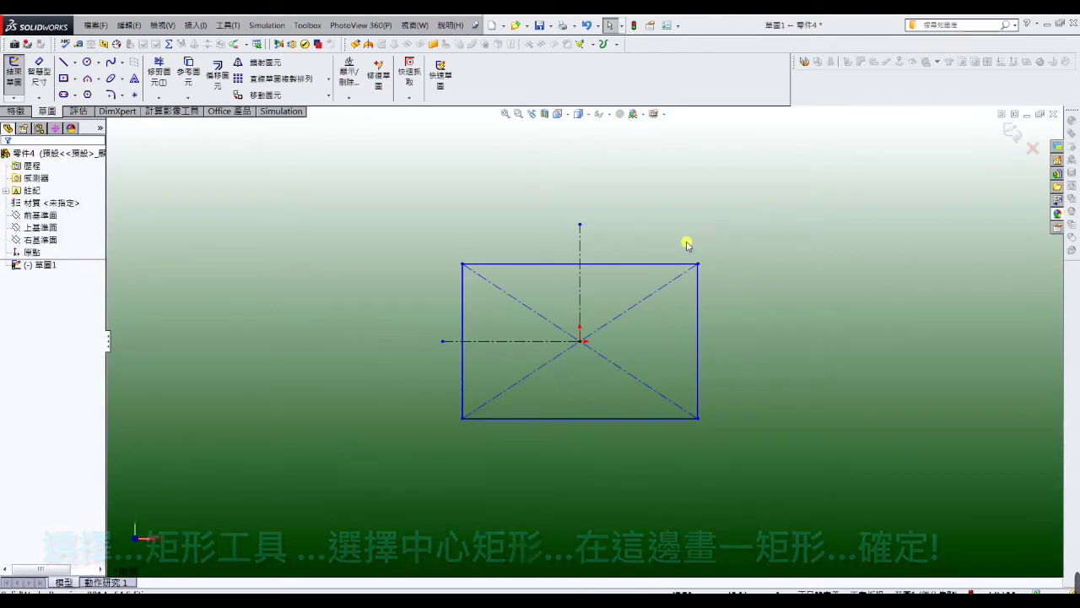
- Draw the bottom-left step from the left edge down to the bottom edge
{"action": "left_click", "coordinate": [63, 62]}
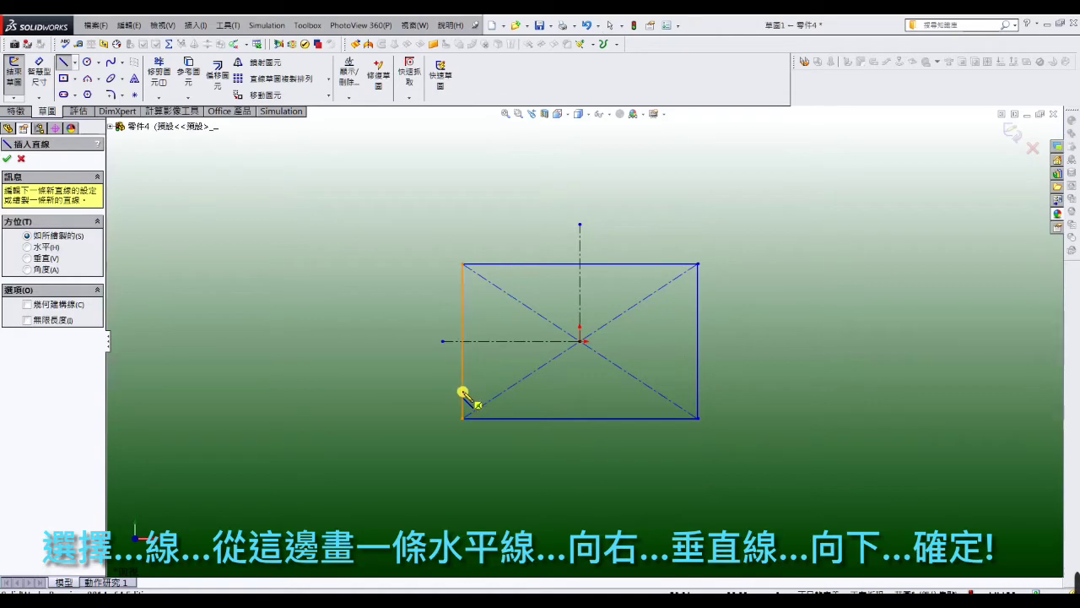
{"action": "left_click", "coordinate": [463, 391]}
{"action": "left_click", "coordinate": [612, 390]}
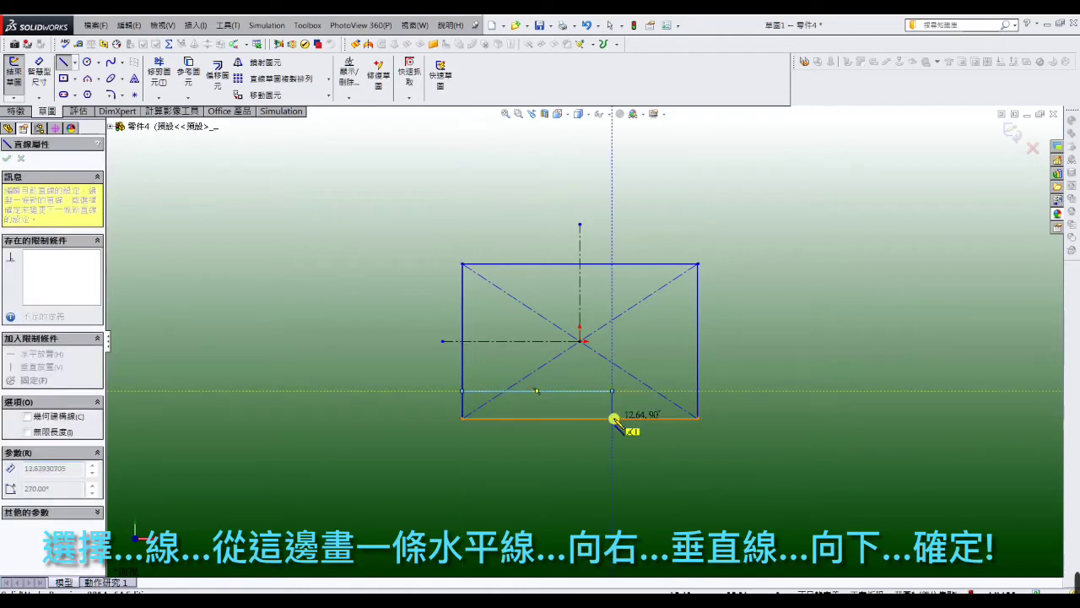
{"action": "left_click", "coordinate": [613, 417]}
{"action": "right_click", "coordinate": [610, 296]}
{"action": "left_click", "coordinate": [642, 203]}
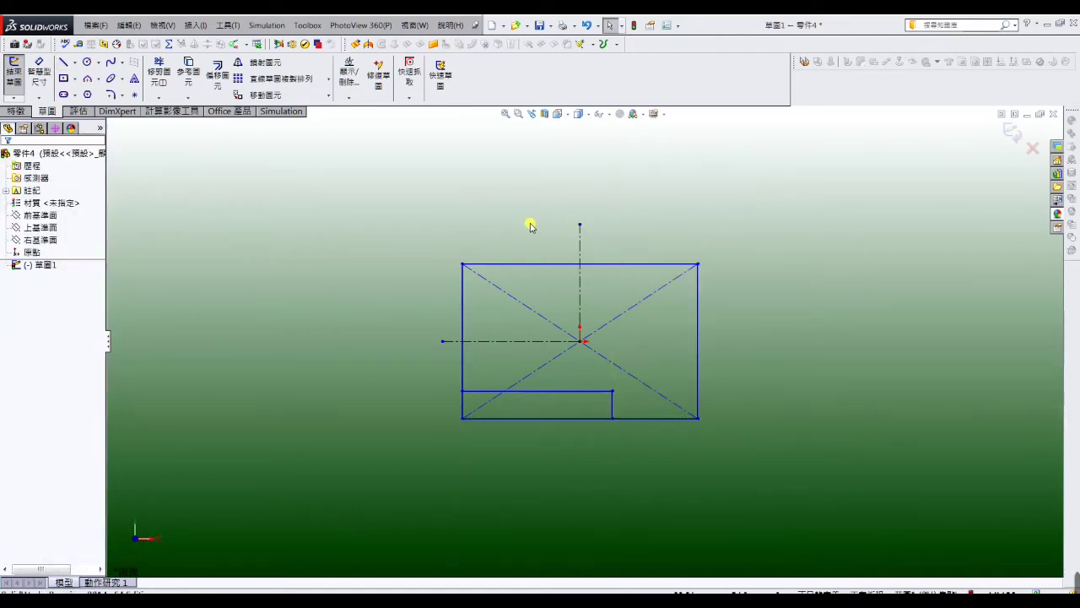
- Draw a diagonal line across the top-left corner
{"action": "left_click", "coordinate": [64, 62]}
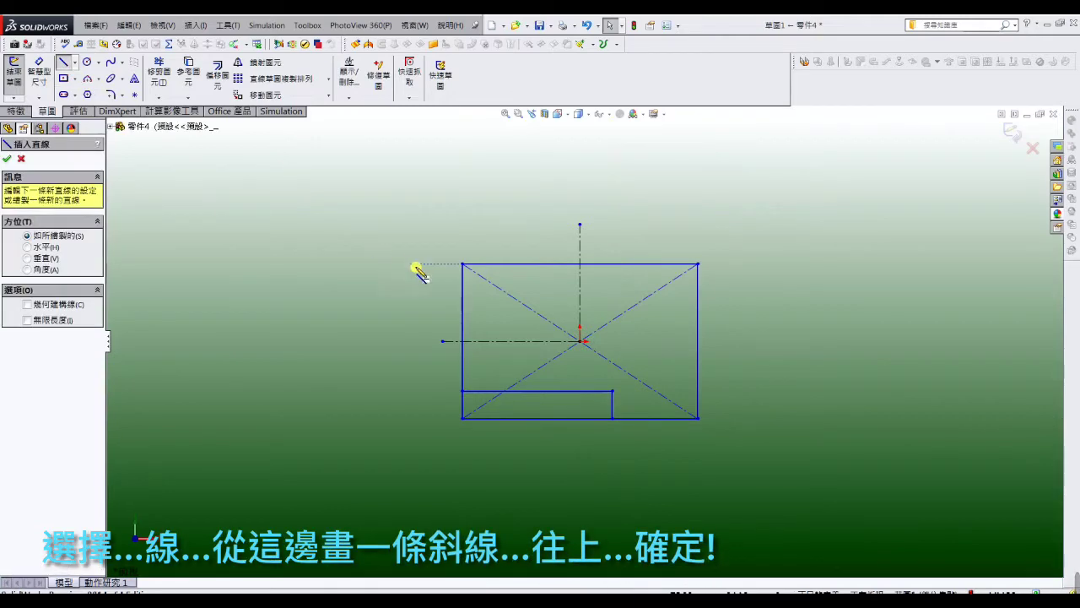
{"action": "left_click", "coordinate": [462, 297]}
{"action": "right_click", "coordinate": [524, 267]}
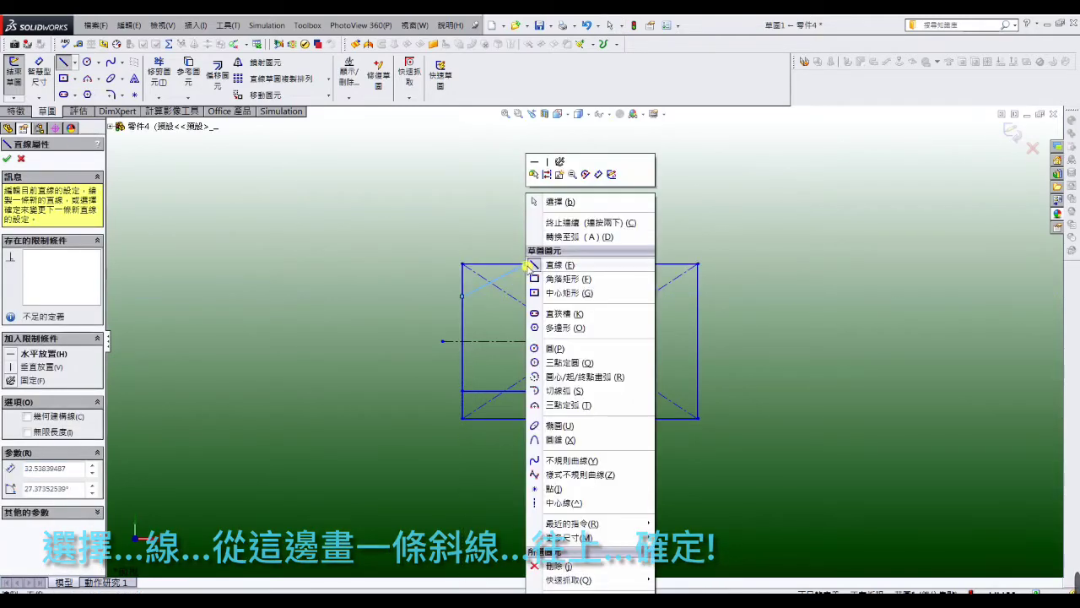
{"action": "left_click", "coordinate": [538, 203]}
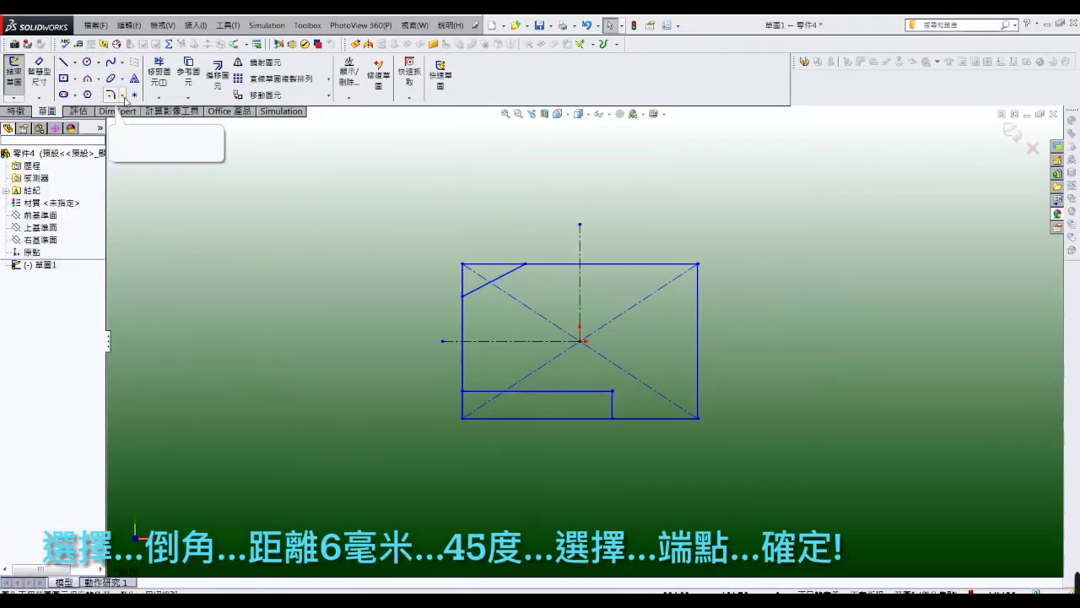
- Chamfer the rectangle's top-right corner by 6 mm
{"action": "left_click", "coordinate": [122, 94]}
{"action": "left_click", "coordinate": [121, 126]}
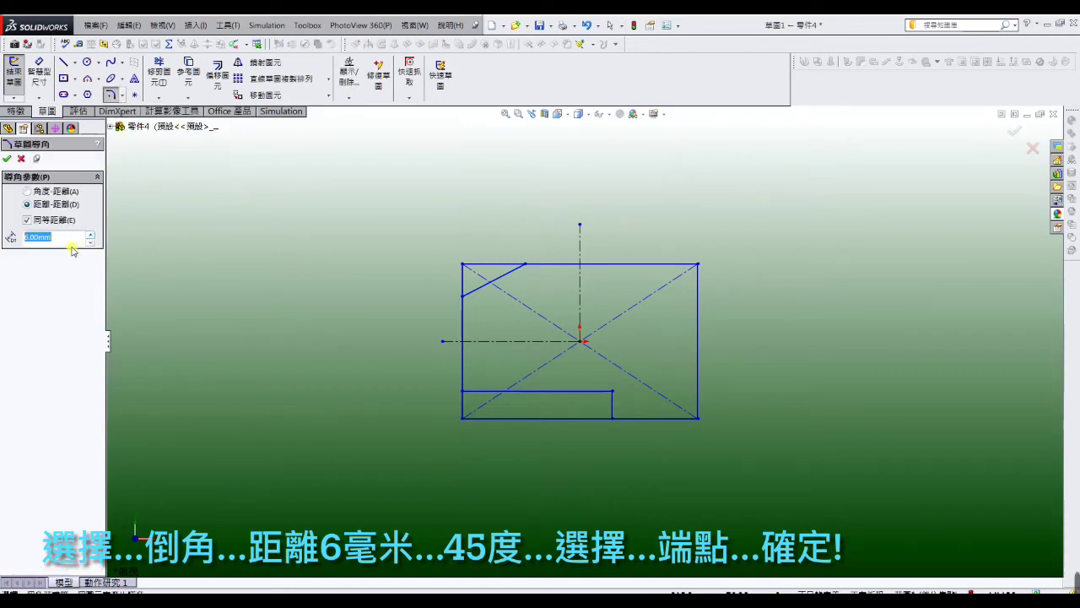
{"action": "left_click", "coordinate": [699, 264]}
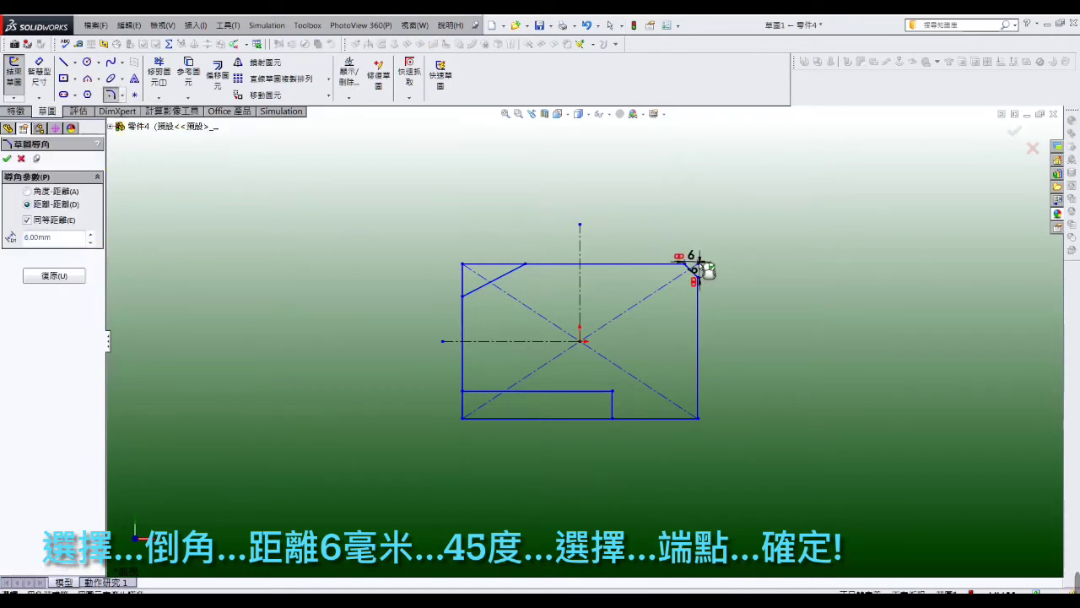
{"action": "left_click", "coordinate": [7, 158]}
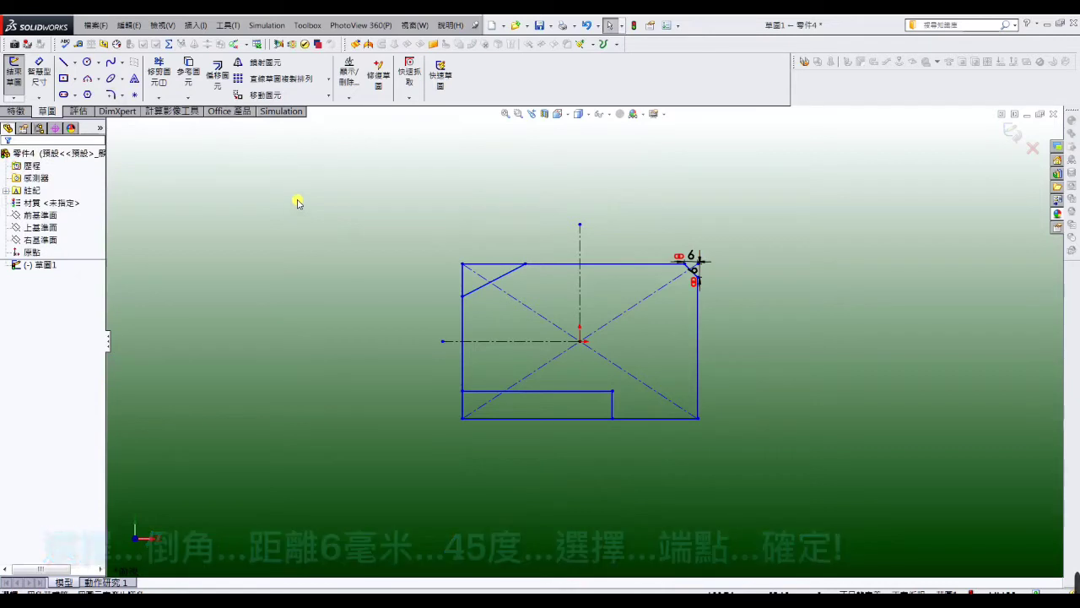
- Place a circle near the top-right corner
{"action": "left_click", "coordinate": [88, 64]}
{"action": "left_click", "coordinate": [646, 297]}
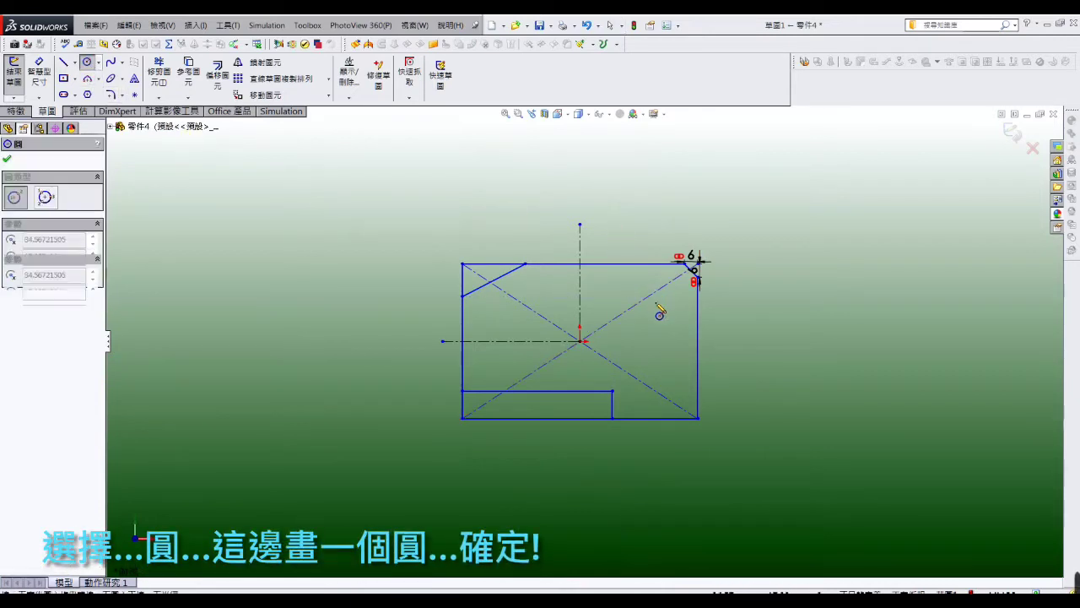
{"action": "left_click", "coordinate": [664, 291]}
{"action": "right_click", "coordinate": [658, 228]}
{"action": "left_click", "coordinate": [664, 237]}
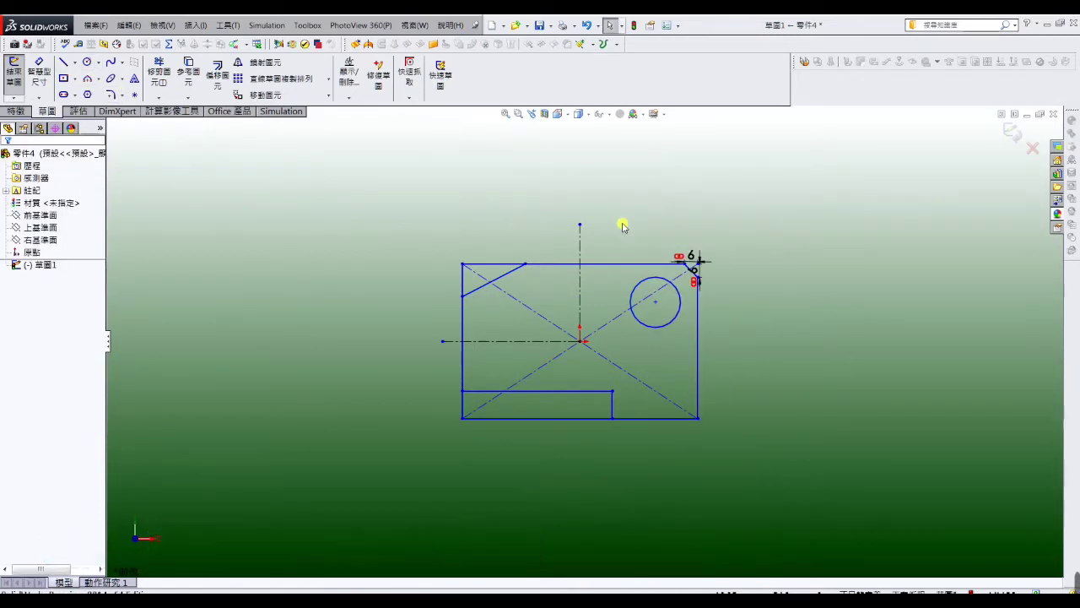
{"action": "left_click", "coordinate": [38, 72]}
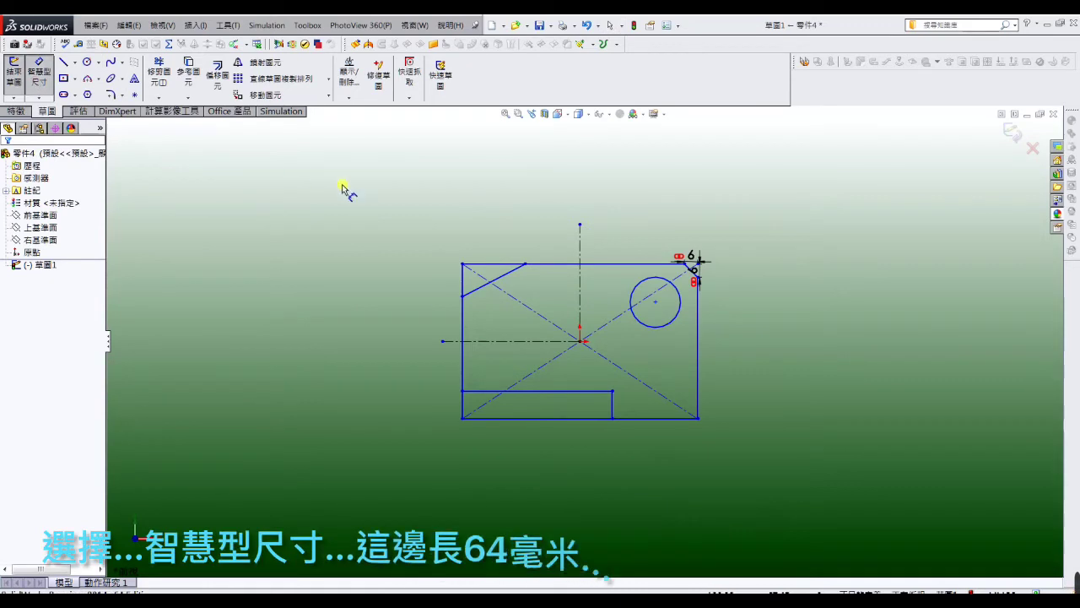
- Dimension the rectangle 64 wide and 40 high
{"action": "left_click", "coordinate": [606, 420]}
{"action": "left_click", "coordinate": [586, 455]}
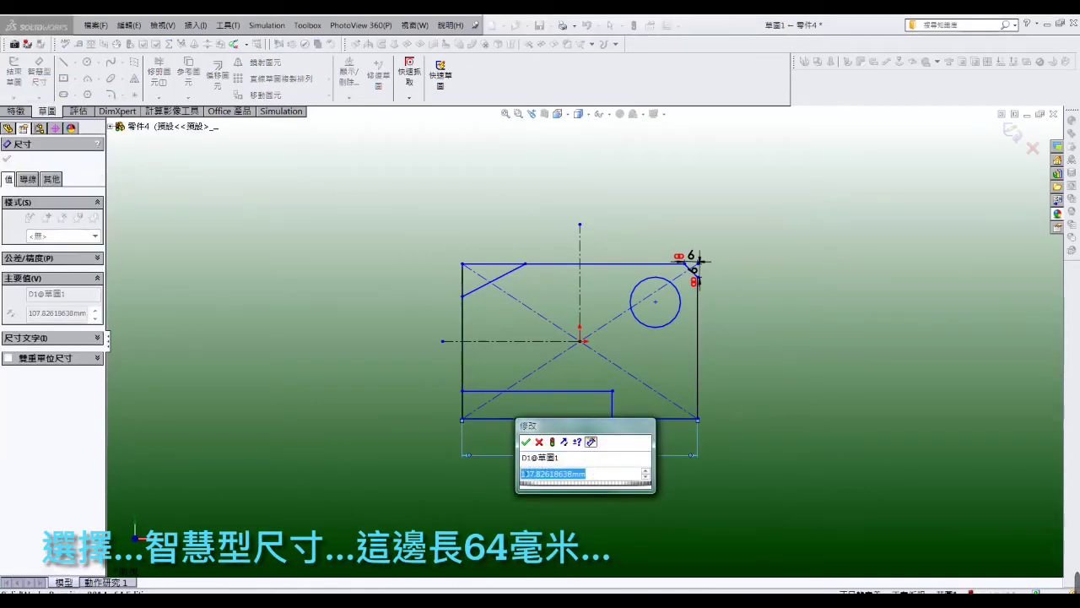
{"action": "type", "text": "64"}
{"action": "key", "text": "Return"}
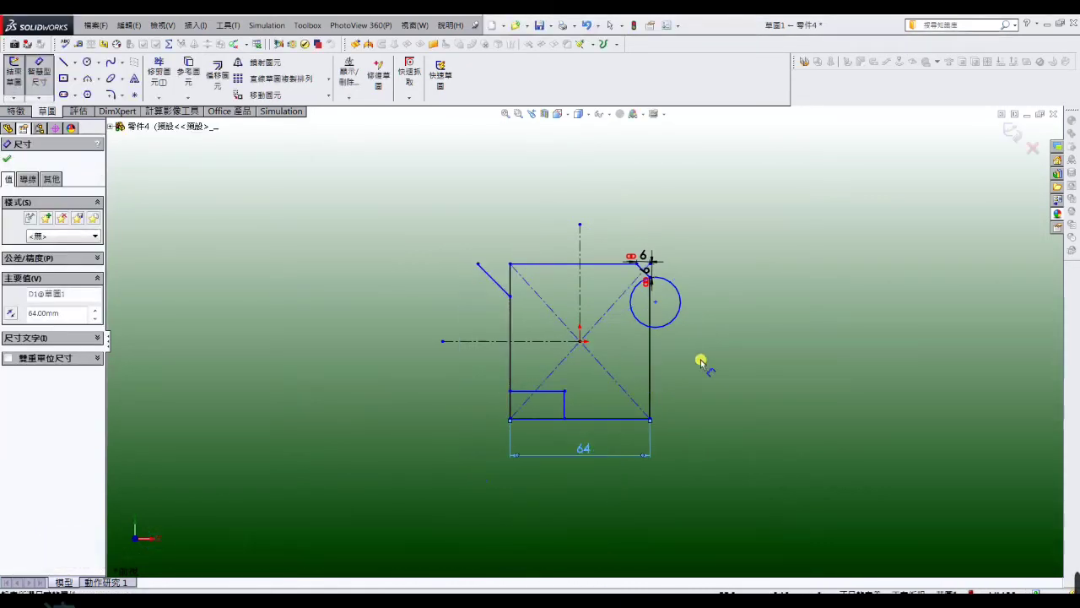
{"action": "left_click", "coordinate": [597, 267]}
{"action": "left_click", "coordinate": [650, 388]}
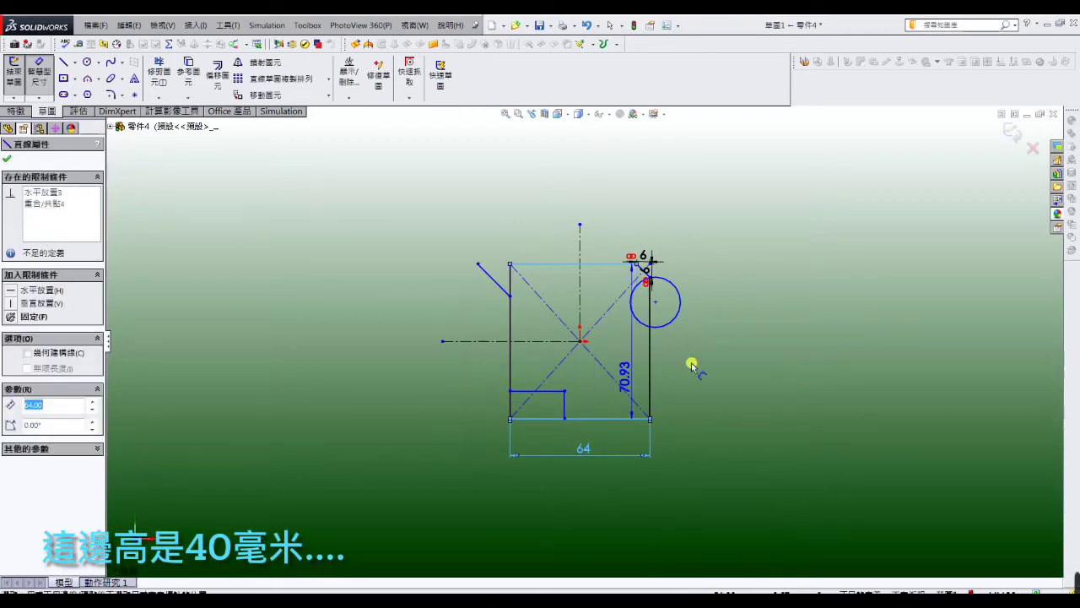
{"action": "left_click", "coordinate": [713, 354]}
{"action": "type", "text": "40"}
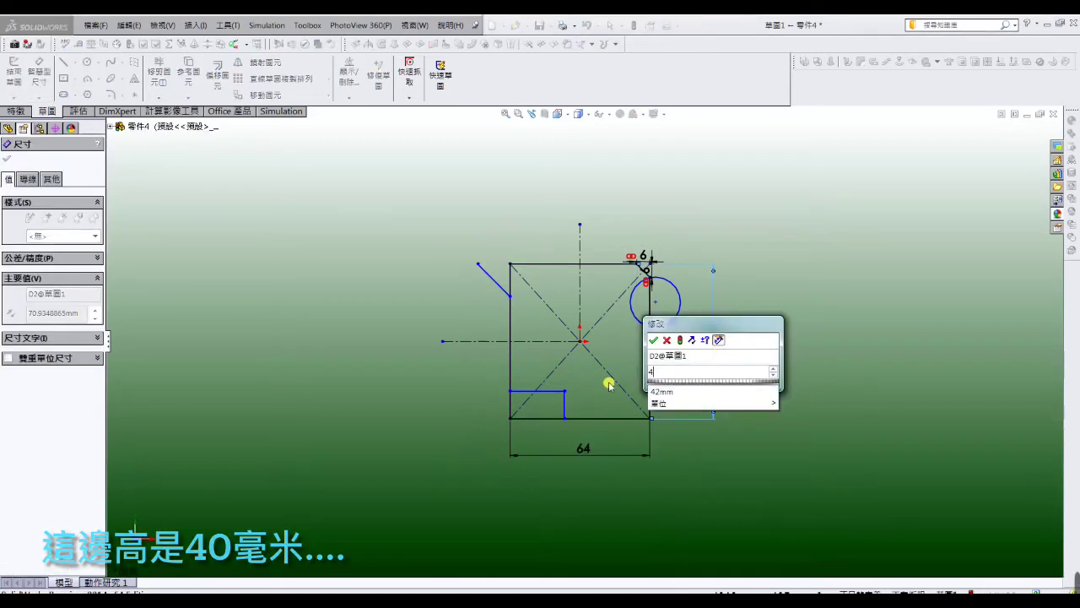
{"action": "key", "text": "Return"}
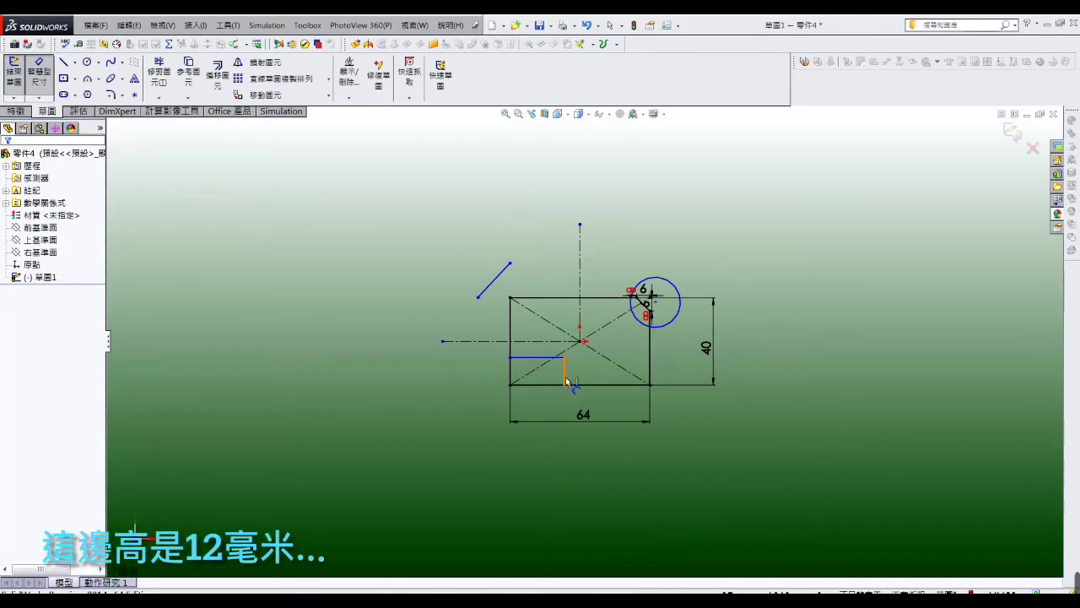
- Dimension the notch 12 high, ending 26 from the right edge
{"action": "left_click", "coordinate": [564, 375]}
{"action": "left_click", "coordinate": [474, 373]}
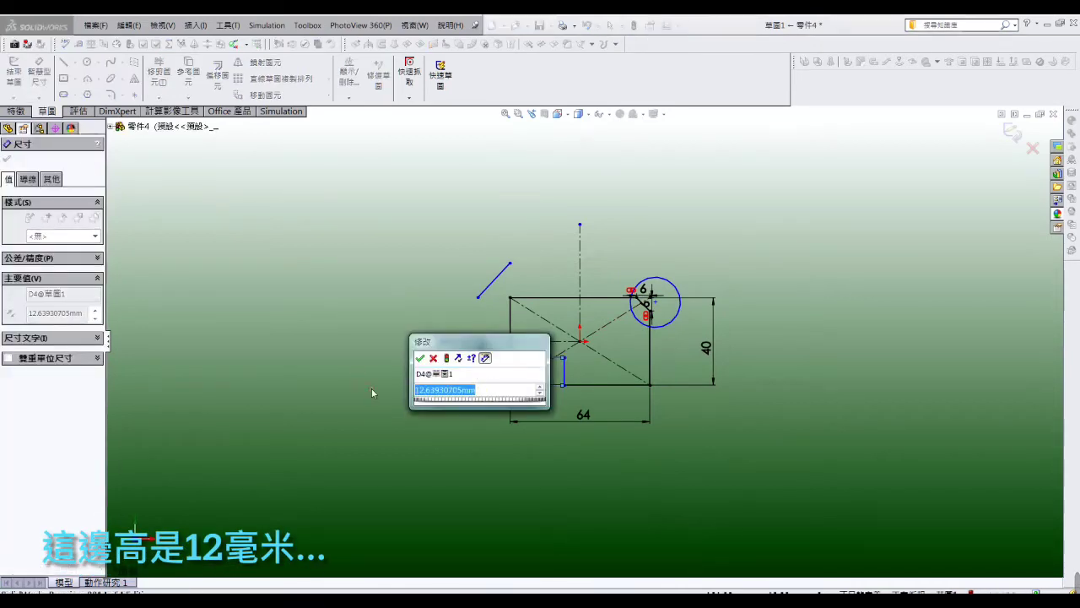
{"action": "type", "text": "12"}
{"action": "key", "text": "Return"}
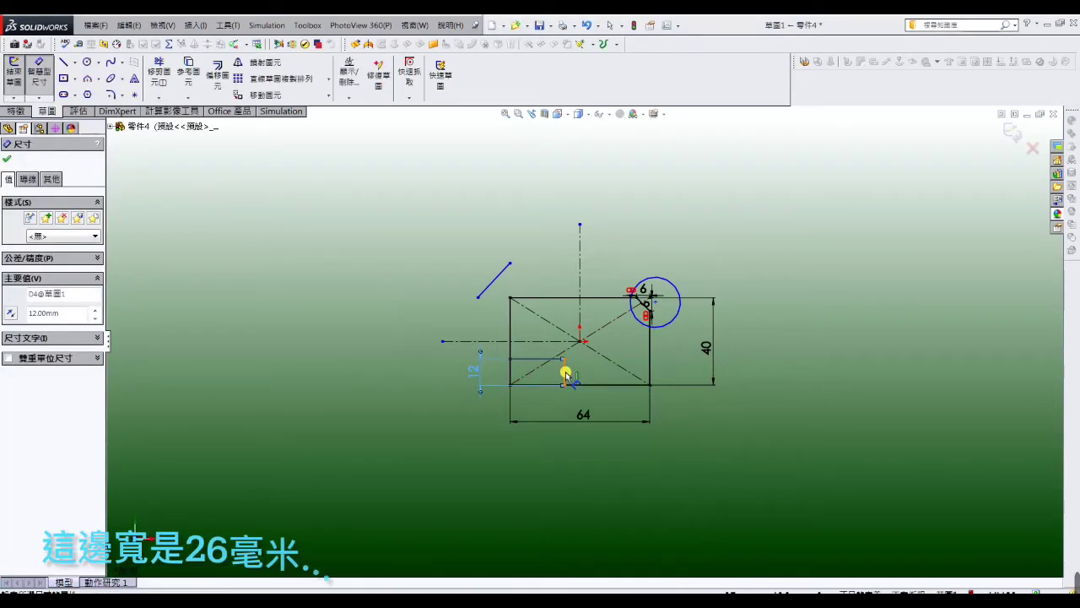
{"action": "left_click", "coordinate": [566, 374]}
{"action": "left_click", "coordinate": [650, 362]}
{"action": "left_click", "coordinate": [616, 393]}
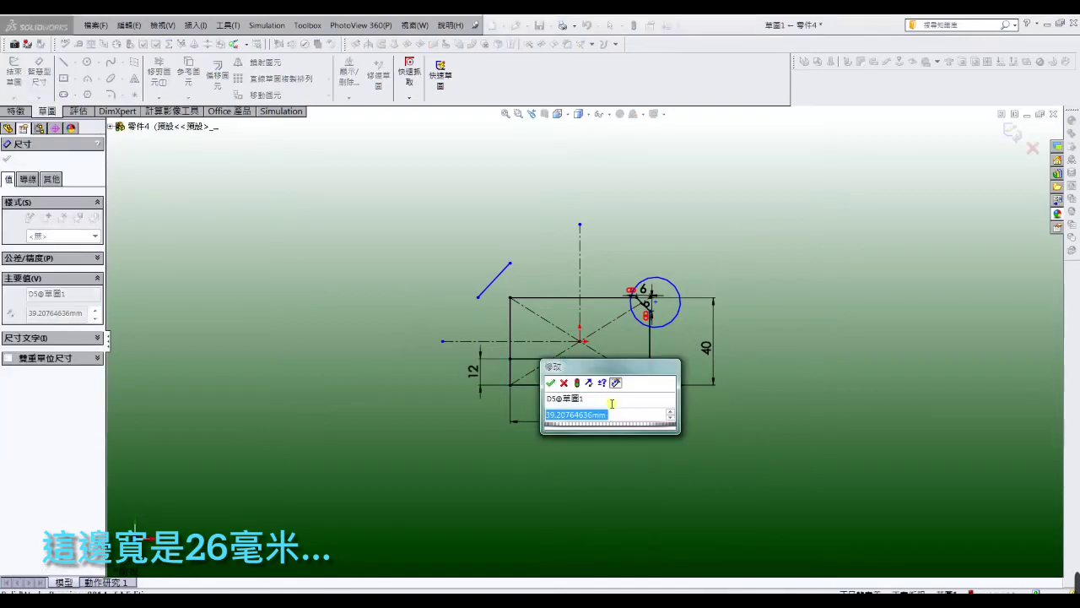
{"action": "type", "text": "26"}
{"action": "key", "text": "Return"}
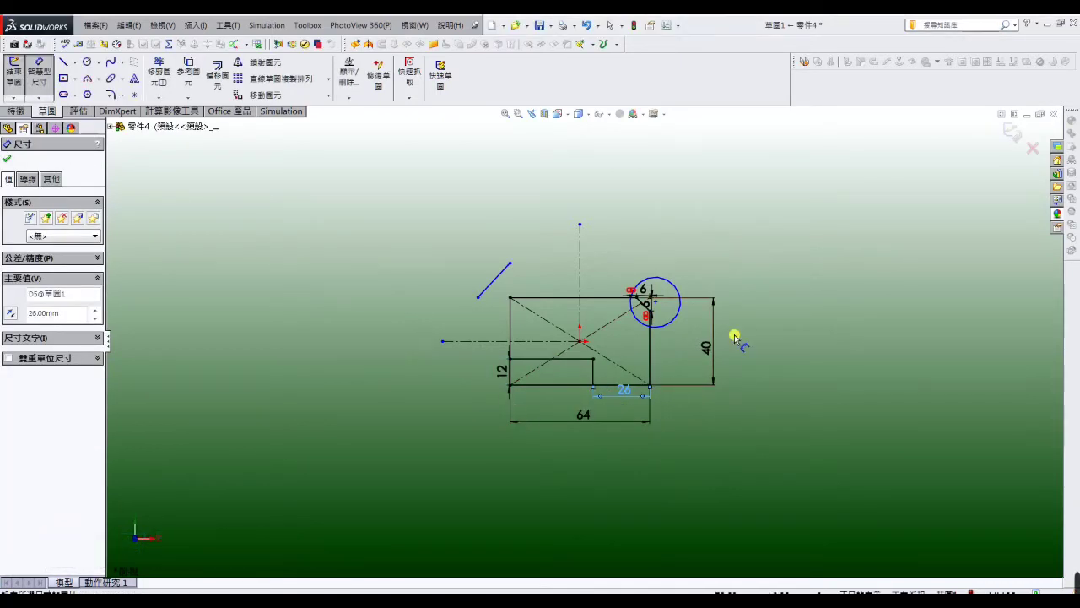
- Set the circle to ⌀12, then drag the circle and slanted line into place
{"action": "left_click", "coordinate": [675, 285]}
{"action": "left_click", "coordinate": [685, 278]}
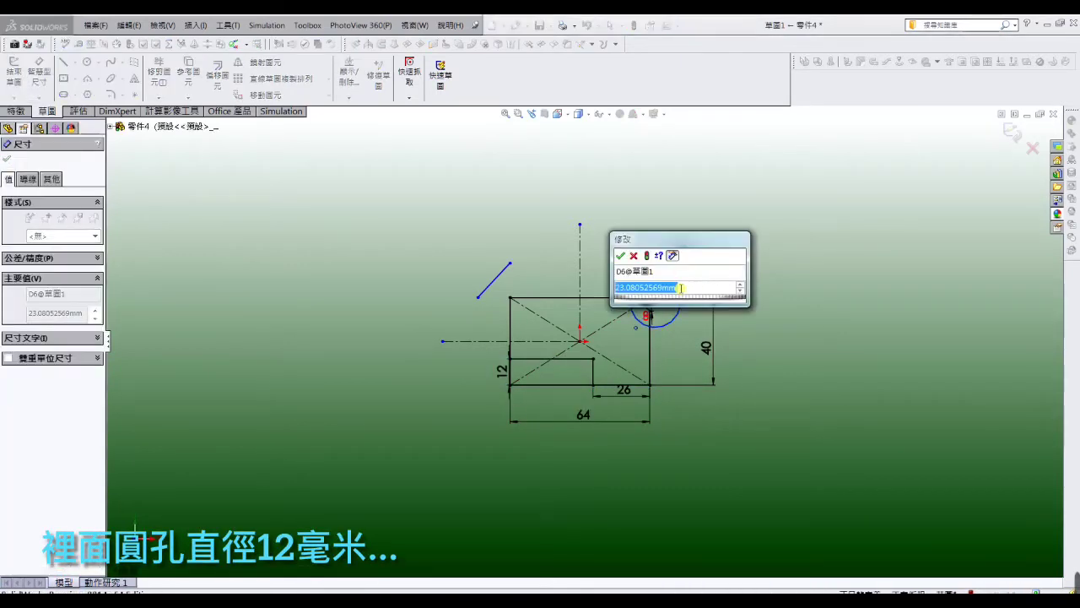
{"action": "type", "text": "12"}
{"action": "key", "text": "Return"}
{"action": "key", "text": "Escape"}
{"action": "scroll", "coordinate": [641, 299], "scroll_direction": "up", "scroll_amount": 3}
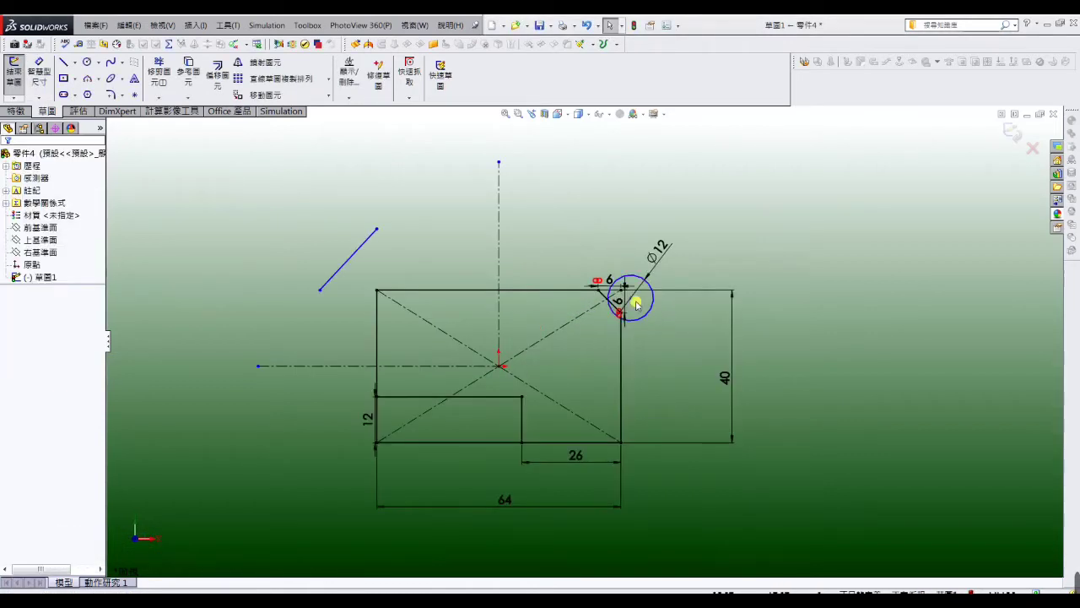
{"action": "left_click", "coordinate": [629, 299]}
{"action": "left_click_drag", "start_coordinate": [631, 300], "coordinate": [575, 324]}
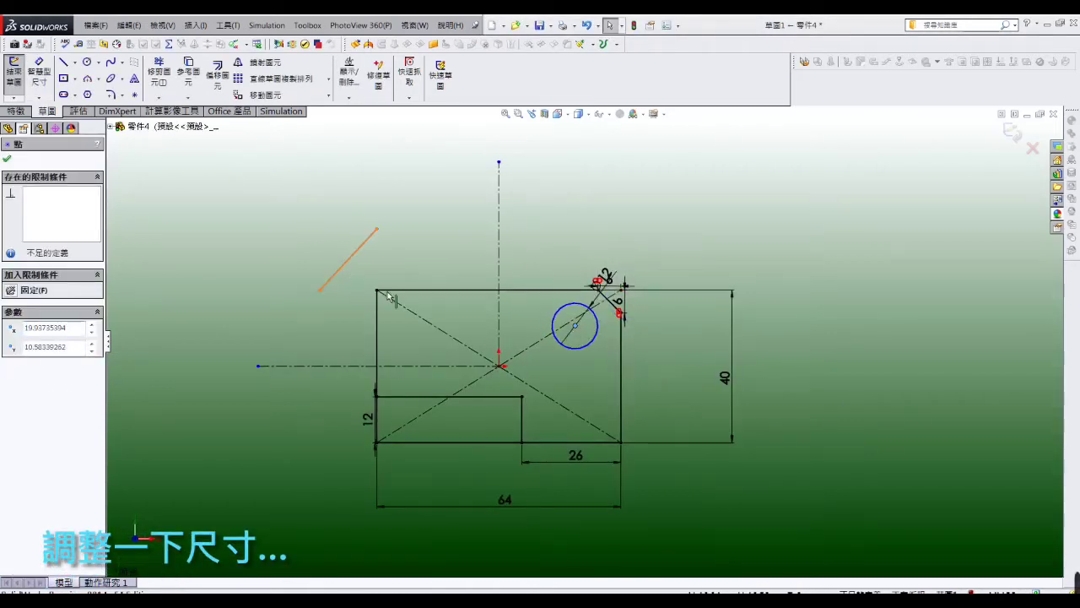
{"action": "left_click_drag", "start_coordinate": [441, 320], "coordinate": [422, 236]}
{"action": "left_click", "coordinate": [417, 258]}
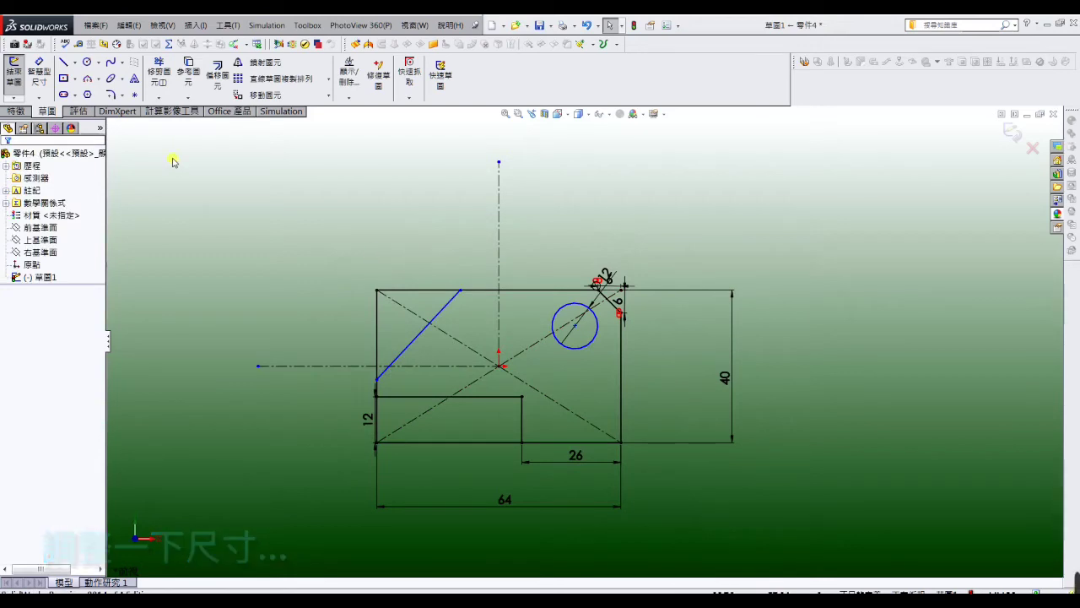
- Dimension the slanted line at 30° to the top edge, spanning 20
{"action": "left_click", "coordinate": [39, 98]}
{"action": "left_click", "coordinate": [72, 114]}
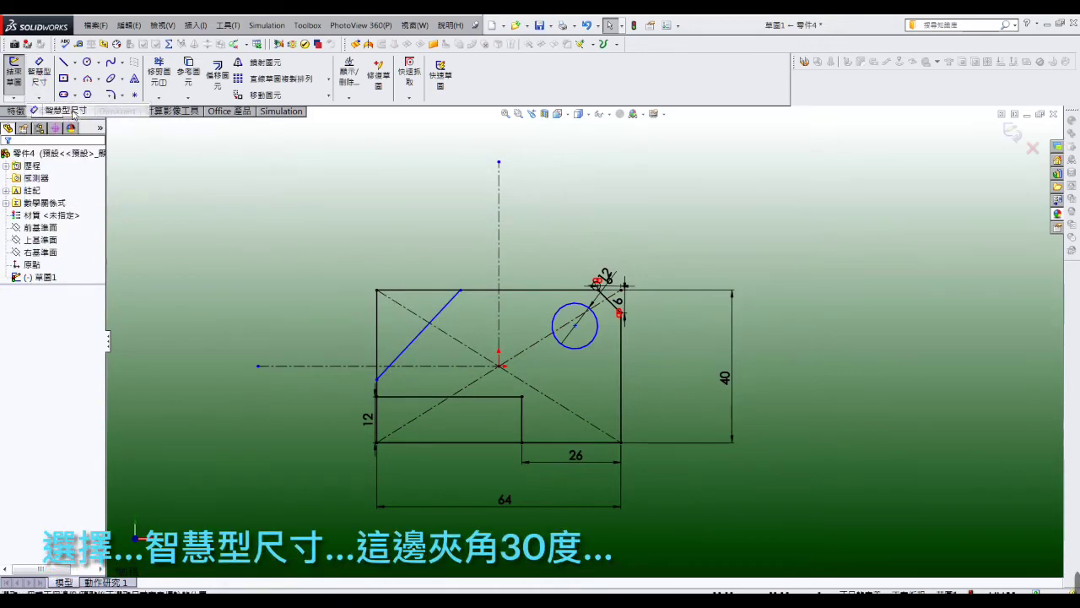
{"action": "left_click", "coordinate": [431, 289]}
{"action": "left_click", "coordinate": [422, 331]}
{"action": "left_click", "coordinate": [363, 315]}
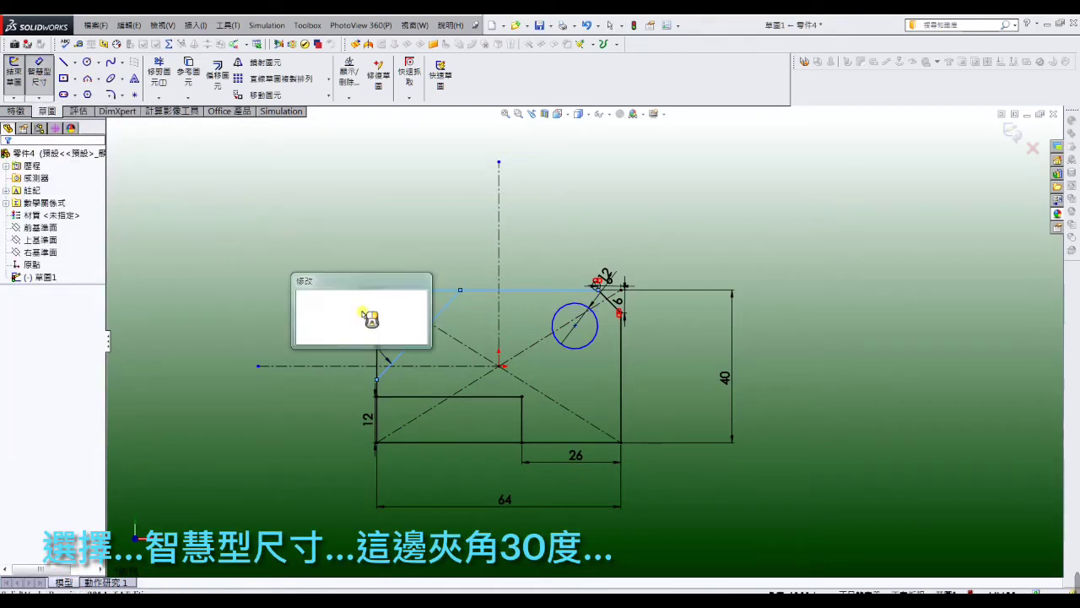
{"action": "type", "text": "30"}
{"action": "key", "text": "Return"}
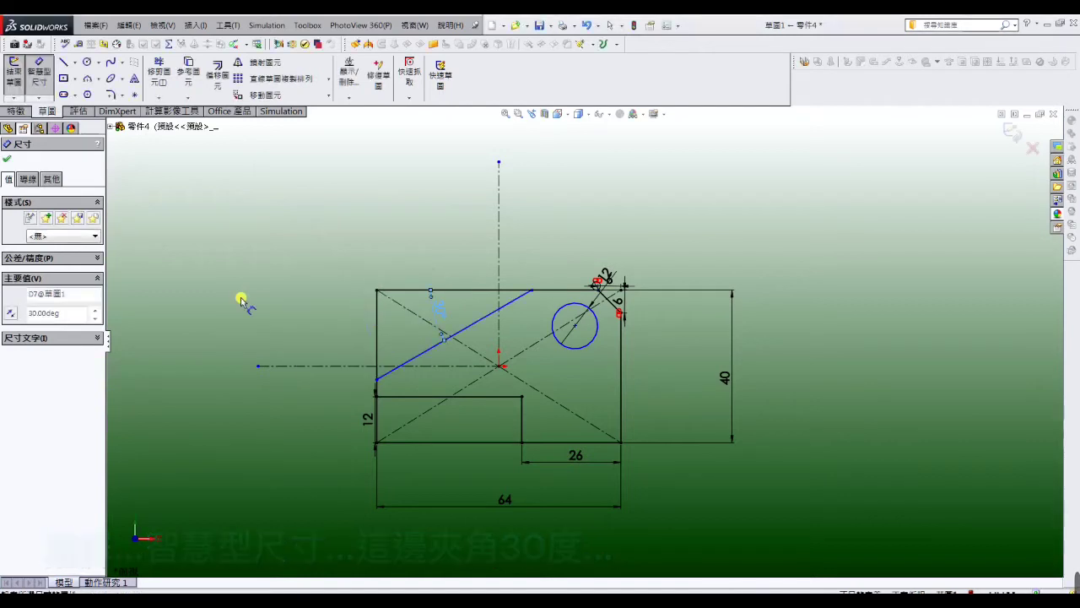
{"action": "left_click", "coordinate": [461, 331]}
{"action": "left_click", "coordinate": [458, 257]}
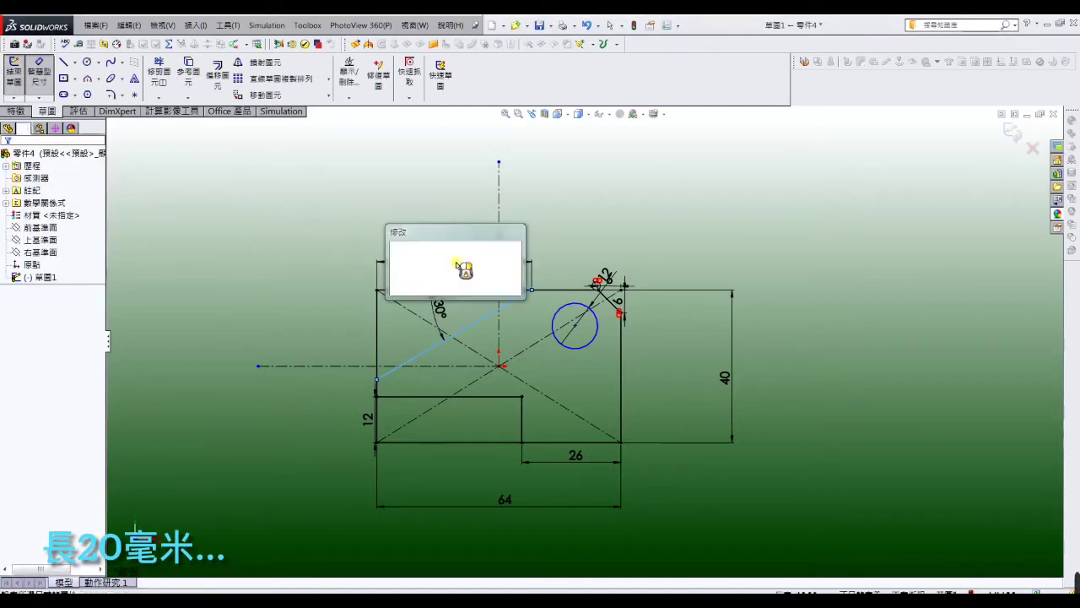
{"action": "type", "text": "20"}
{"action": "key", "text": "Return"}
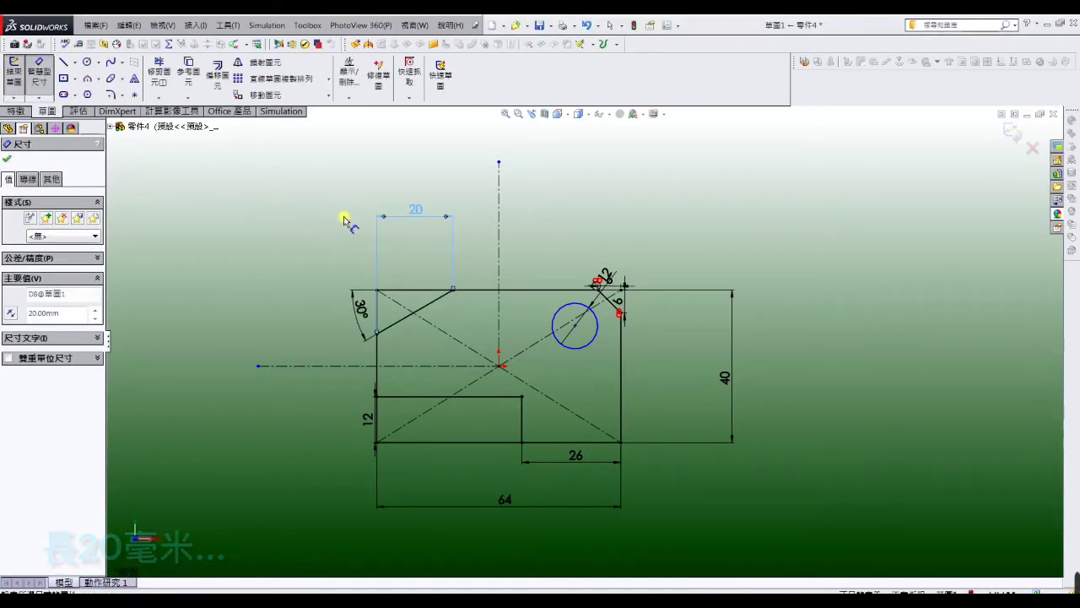
- Locate the circle centre 30 above the bottom and 15 from the right edge
{"action": "left_click", "coordinate": [595, 346]}
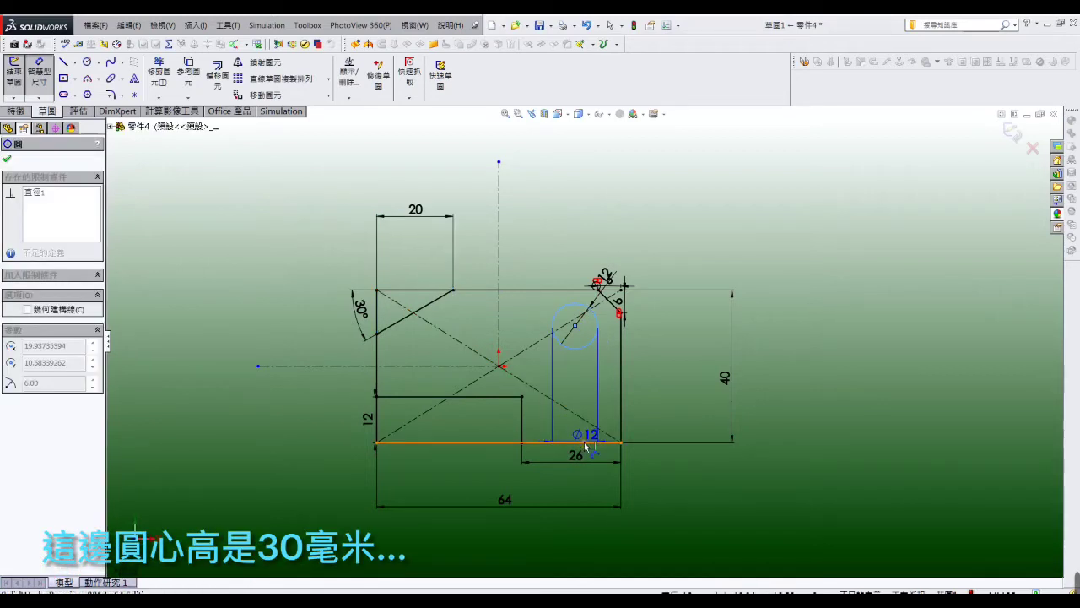
{"action": "left_click", "coordinate": [586, 442]}
{"action": "left_click", "coordinate": [604, 390]}
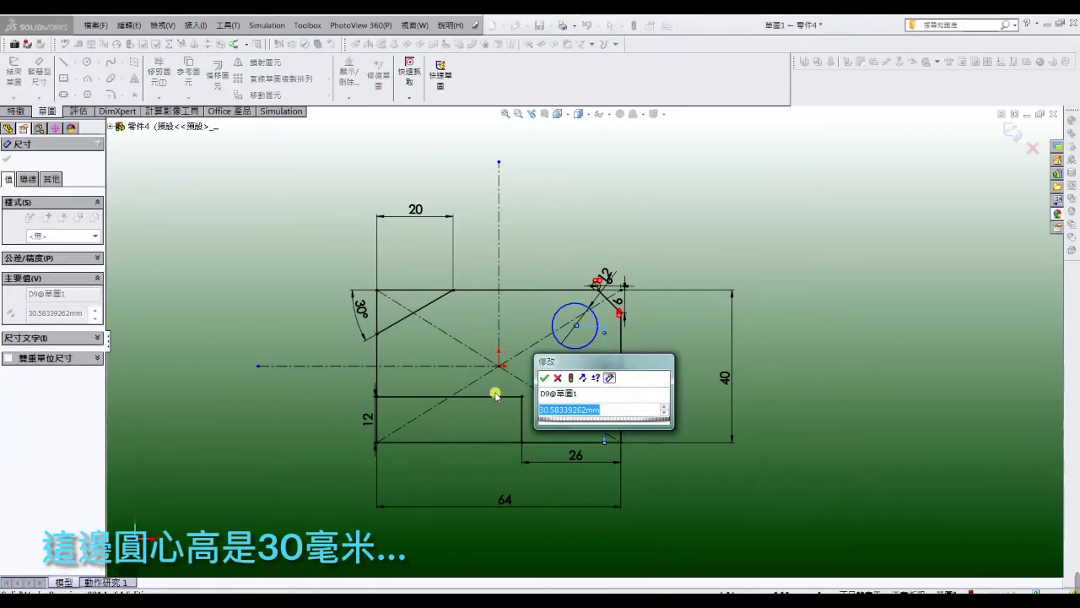
{"action": "type", "text": "30"}
{"action": "key", "text": "Return"}
{"action": "left_click", "coordinate": [593, 342]}
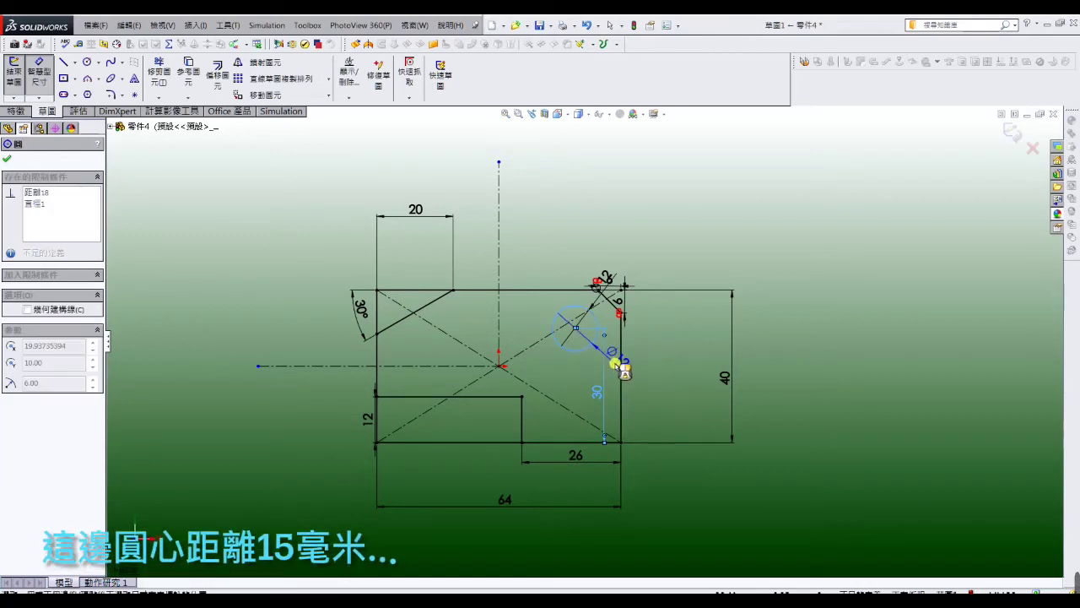
{"action": "left_click", "coordinate": [622, 367]}
{"action": "left_click", "coordinate": [598, 243]}
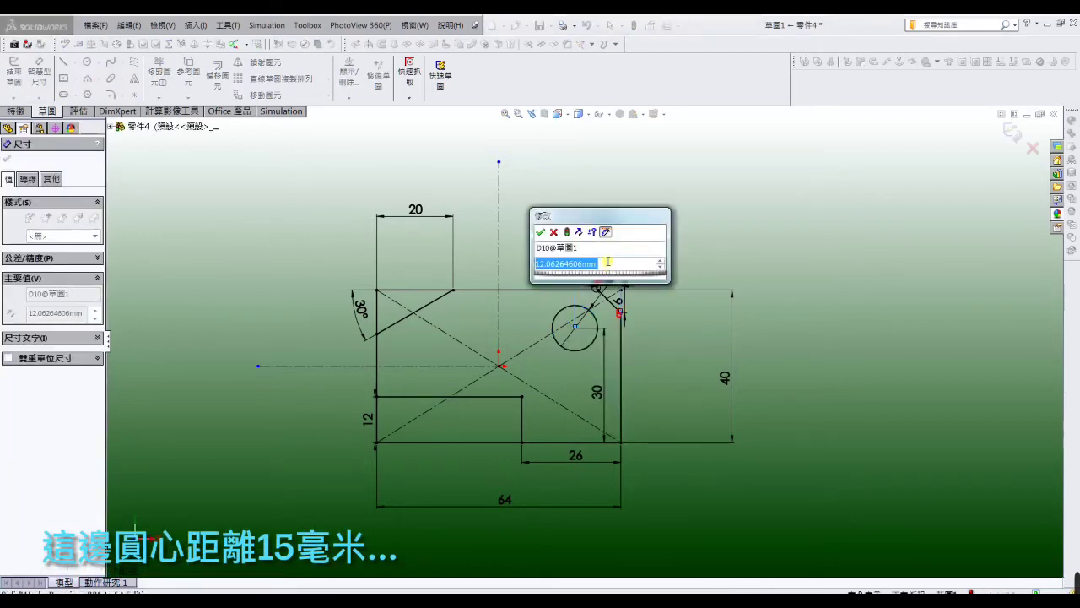
{"action": "type", "text": "15"}
{"action": "key", "text": "Return"}
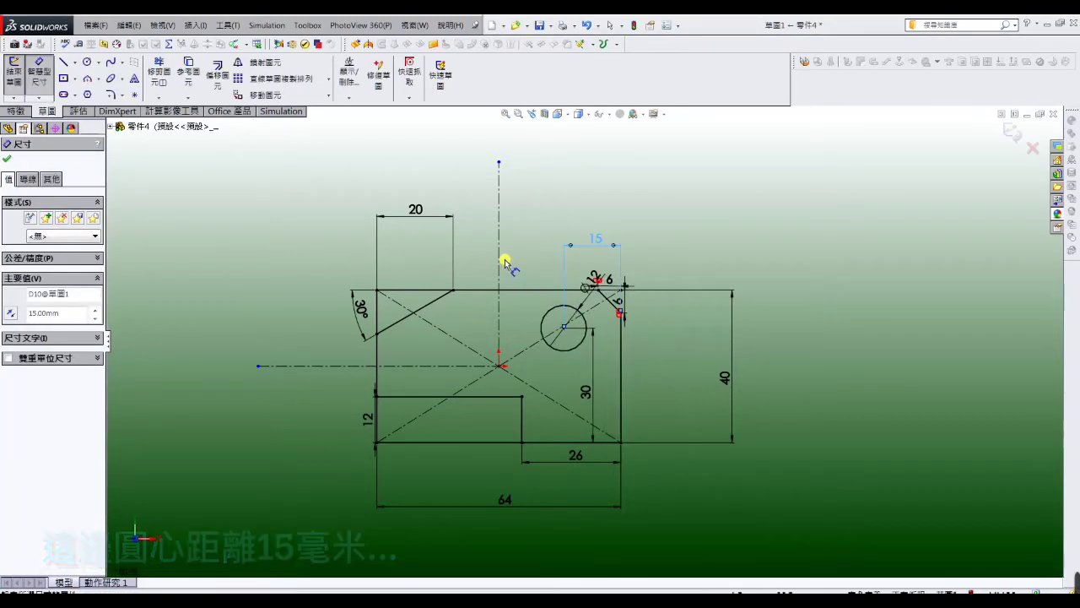
{"action": "key", "text": "Escape"}
{"action": "left_click", "coordinate": [64, 65]}
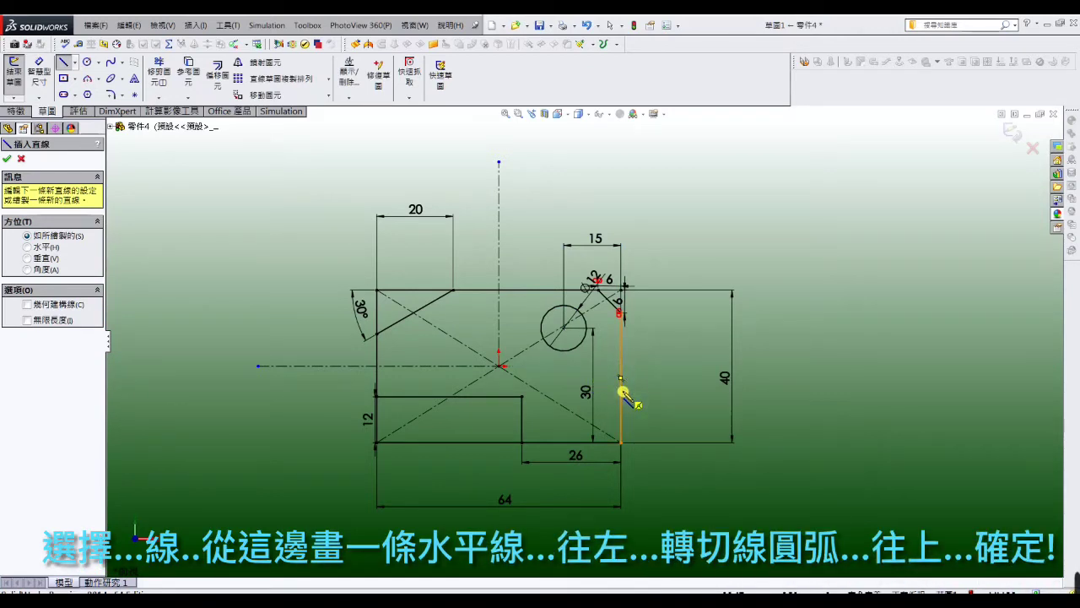
- Draw a short horizontal line from the right edge and a tangent arc to the 30° line
{"action": "left_click", "coordinate": [622, 379]}
{"action": "left_click", "coordinate": [582, 390]}
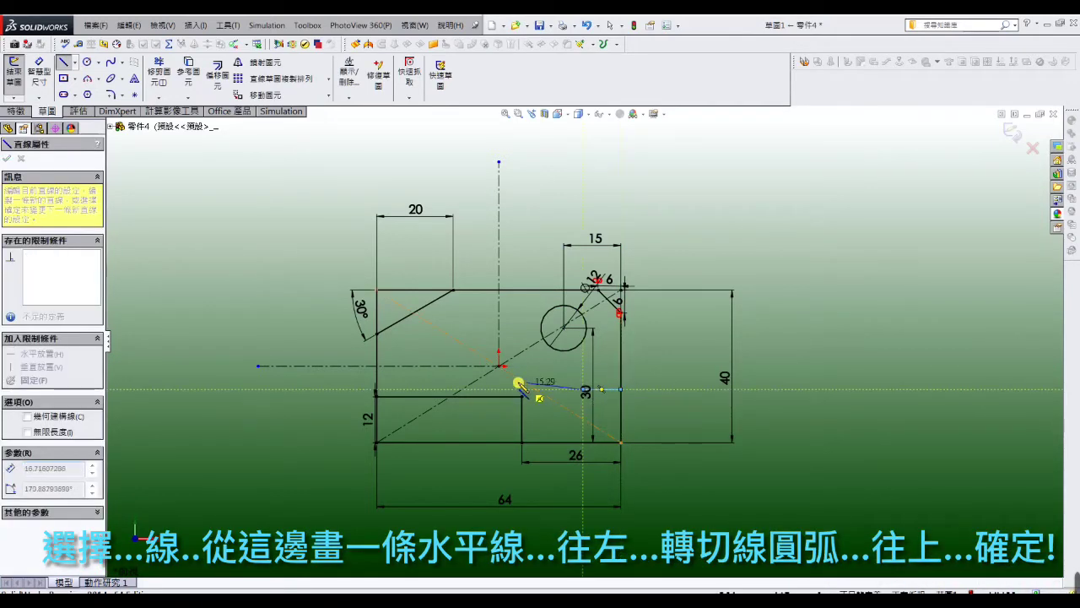
{"action": "left_click", "coordinate": [441, 301]}
{"action": "right_click", "coordinate": [437, 166]}
{"action": "left_click", "coordinate": [460, 186]}
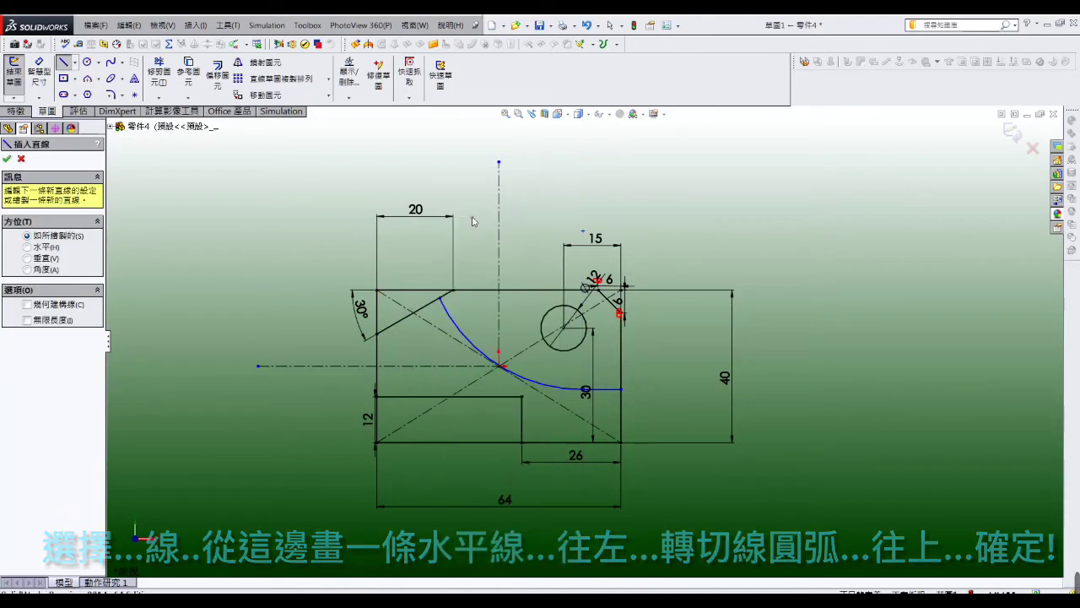
- Place the arc centre 10 from the right edge
{"action": "left_click", "coordinate": [39, 72]}
{"action": "left_click", "coordinate": [595, 239]}
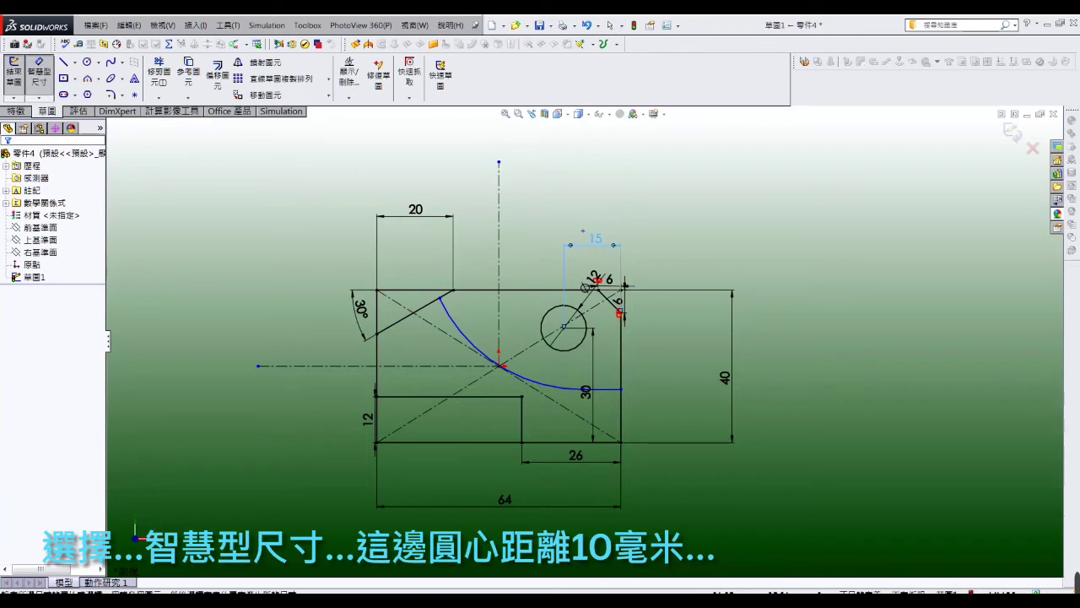
{"action": "left_click", "coordinate": [622, 331]}
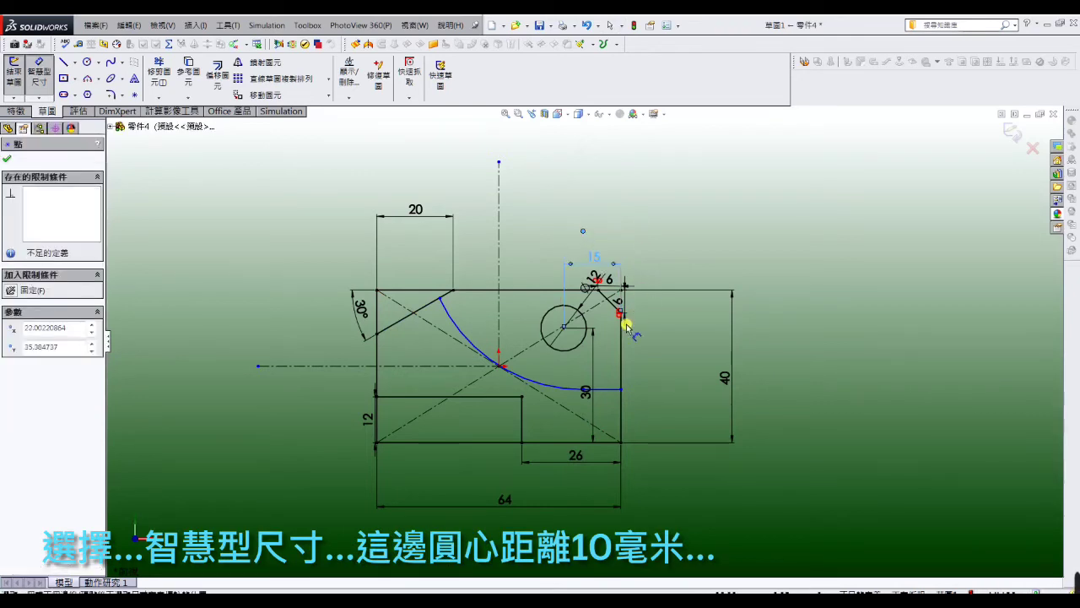
{"action": "left_click", "coordinate": [601, 206]}
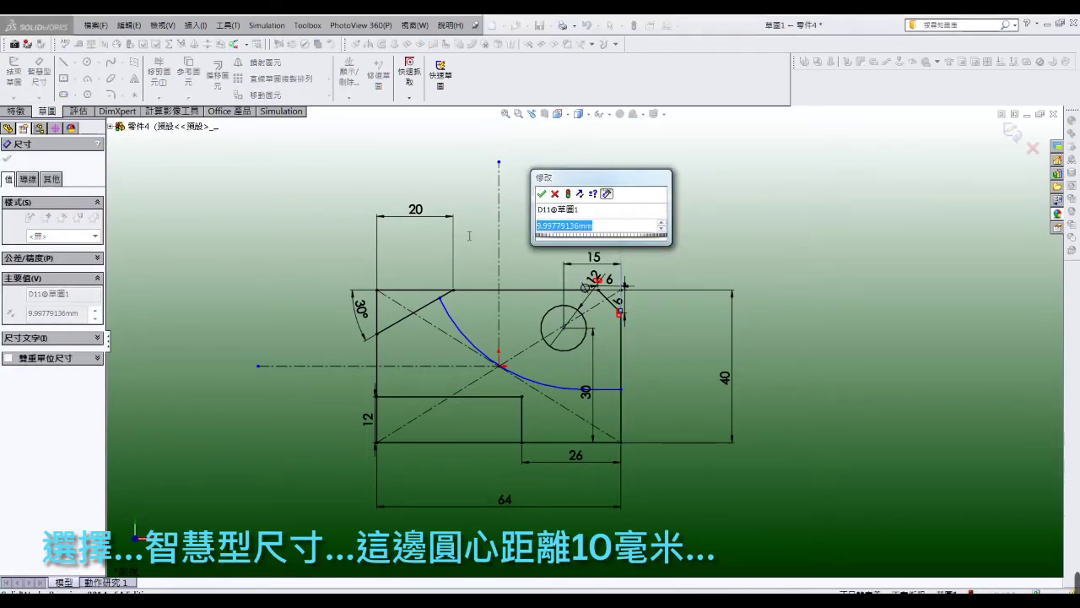
{"action": "type", "text": "10"}
{"action": "key", "text": "Return"}
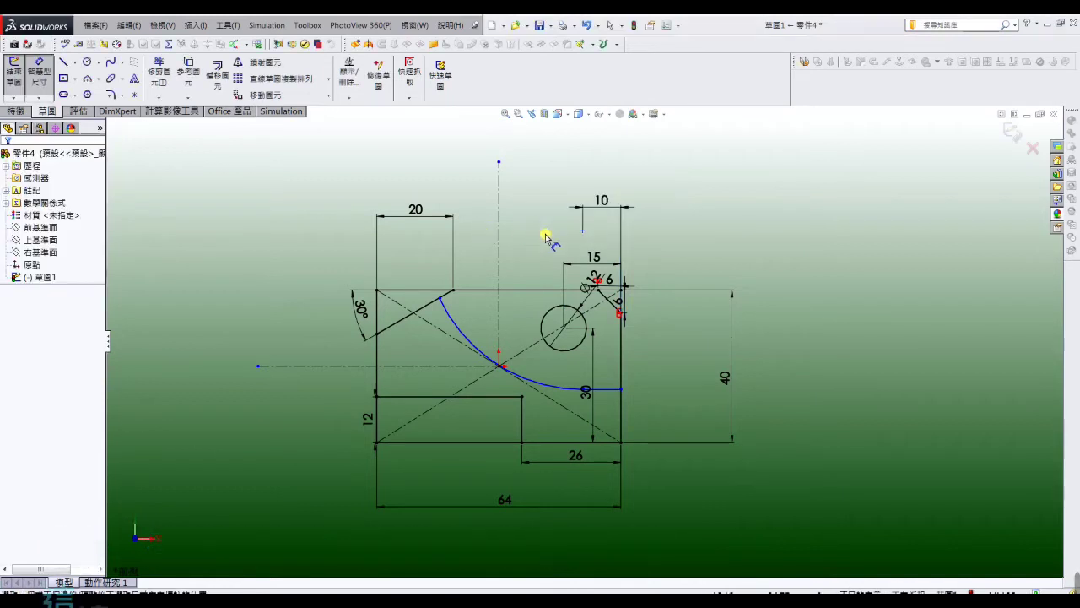
- Add the 27 vertical dimension and set the arc radius to R42
{"action": "left_click_drag", "start_coordinate": [549, 292], "coordinate": [613, 364]}
{"action": "left_click", "coordinate": [620, 389]}
{"action": "left_click", "coordinate": [655, 296]}
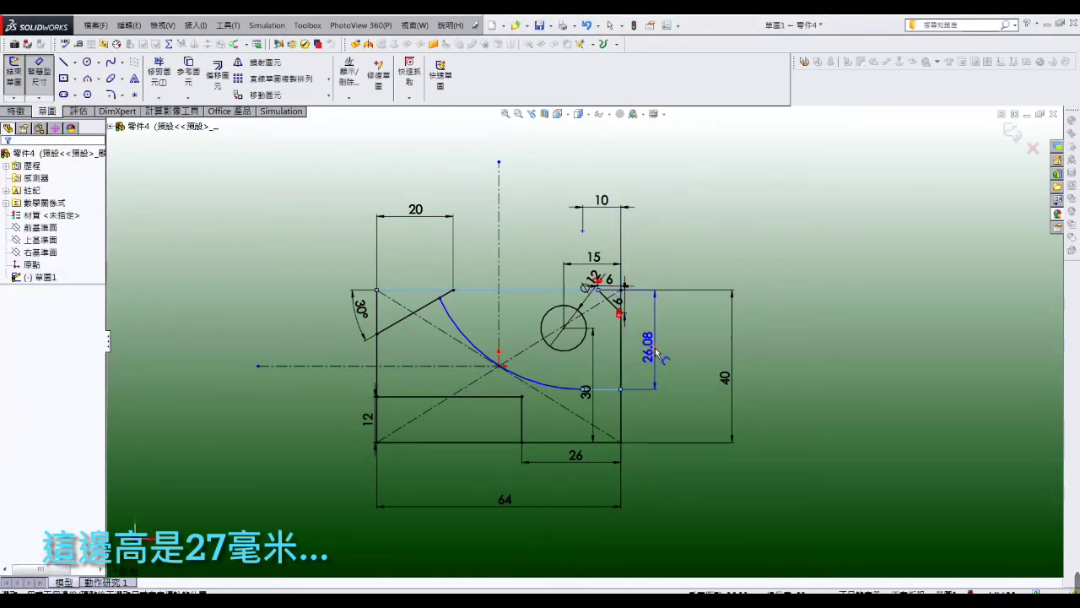
{"action": "type", "text": "27"}
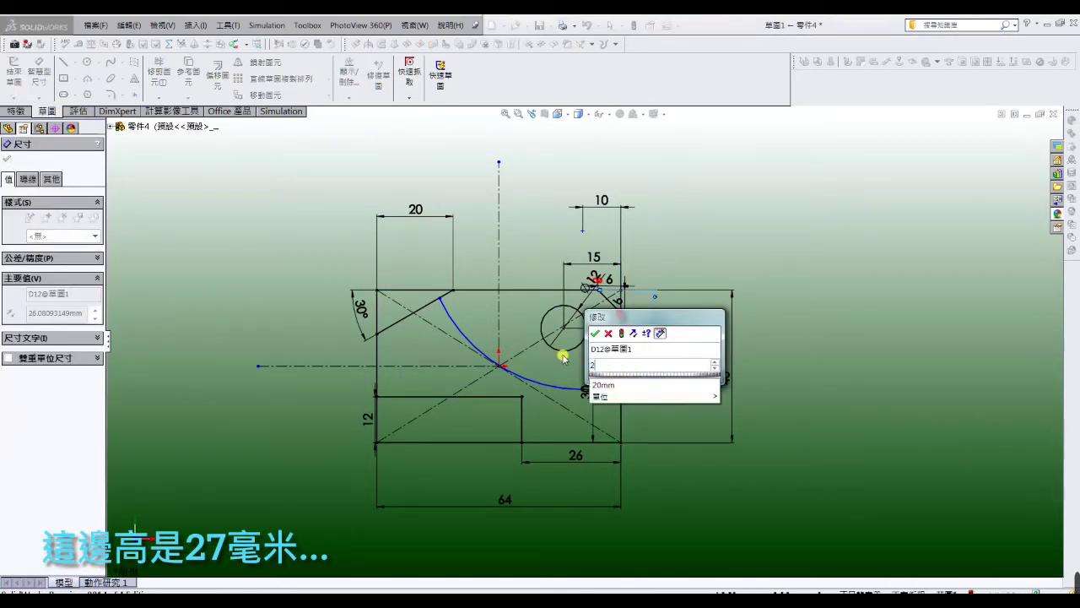
{"action": "key", "text": "Return"}
{"action": "left_click", "coordinate": [477, 341]}
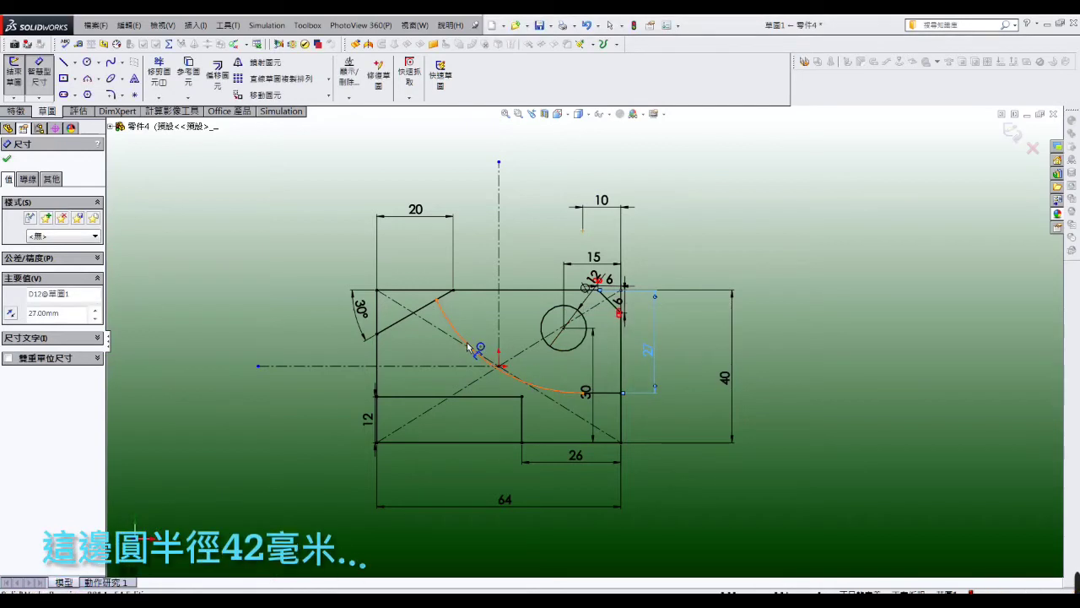
{"action": "left_click", "coordinate": [480, 336]}
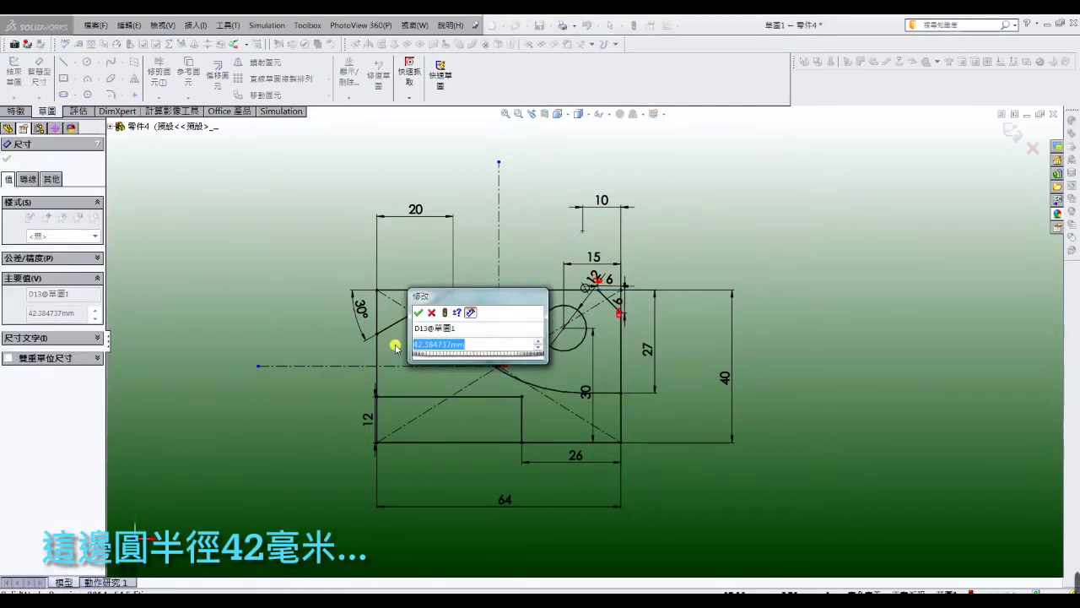
{"action": "type", "text": "42"}
{"action": "key", "text": "Return"}
- Extrude both profile regions 85 mm mid-plane into a solid
{"action": "left_click", "coordinate": [15, 111]}
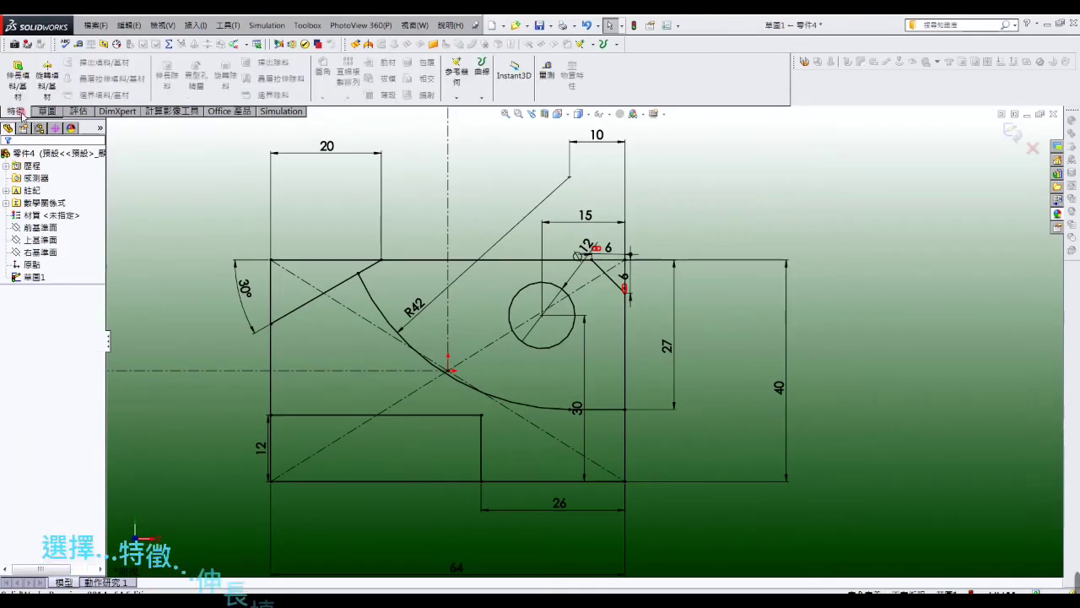
{"action": "left_click", "coordinate": [25, 92]}
{"action": "left_click", "coordinate": [91, 235]}
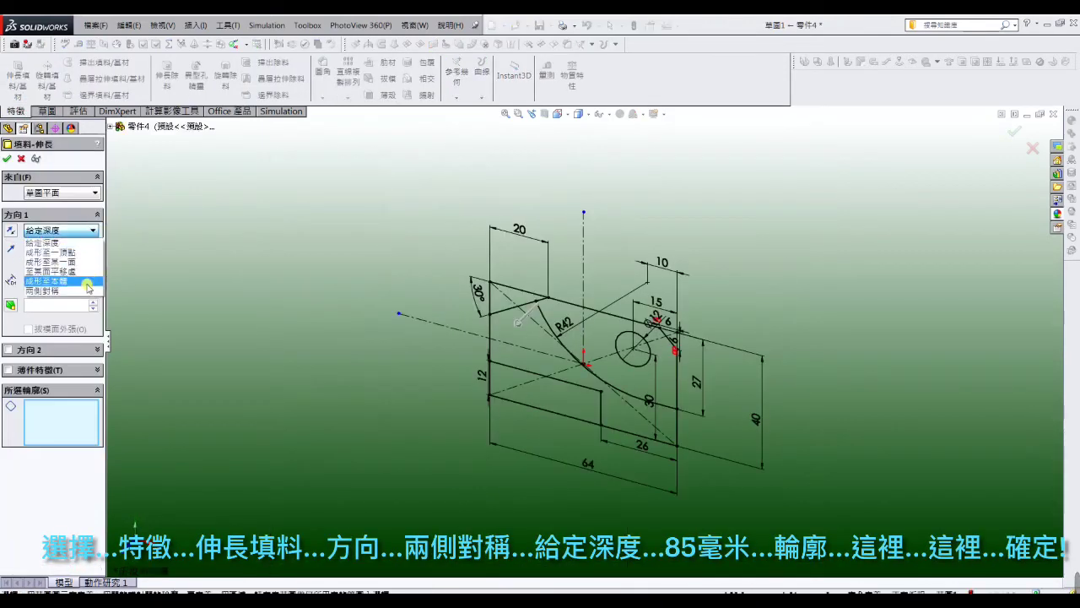
{"action": "left_click", "coordinate": [88, 288]}
{"action": "type", "text": "85"}
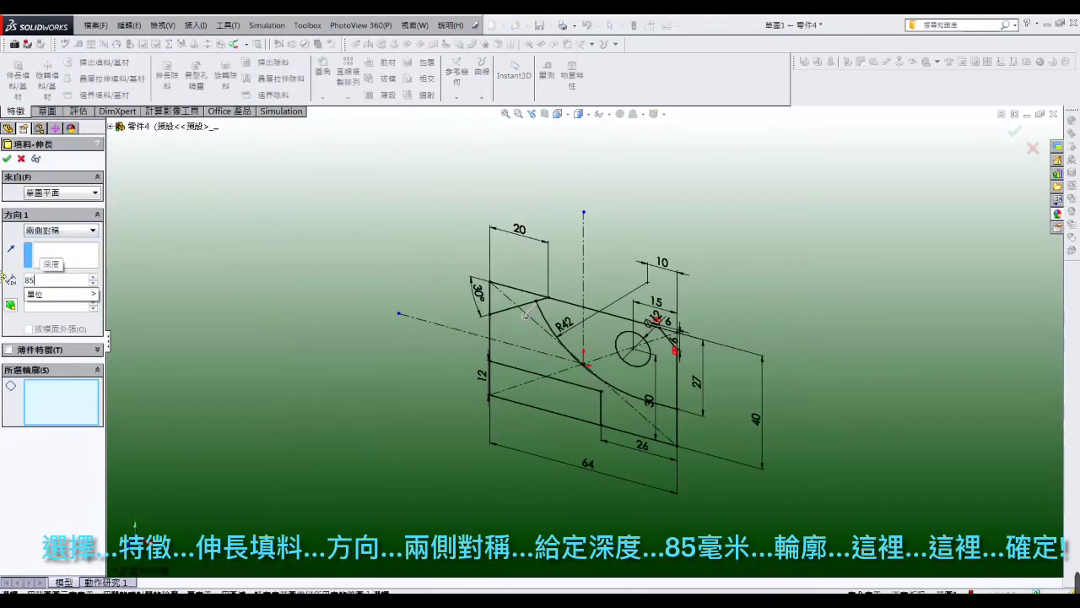
{"action": "left_click", "coordinate": [520, 344]}
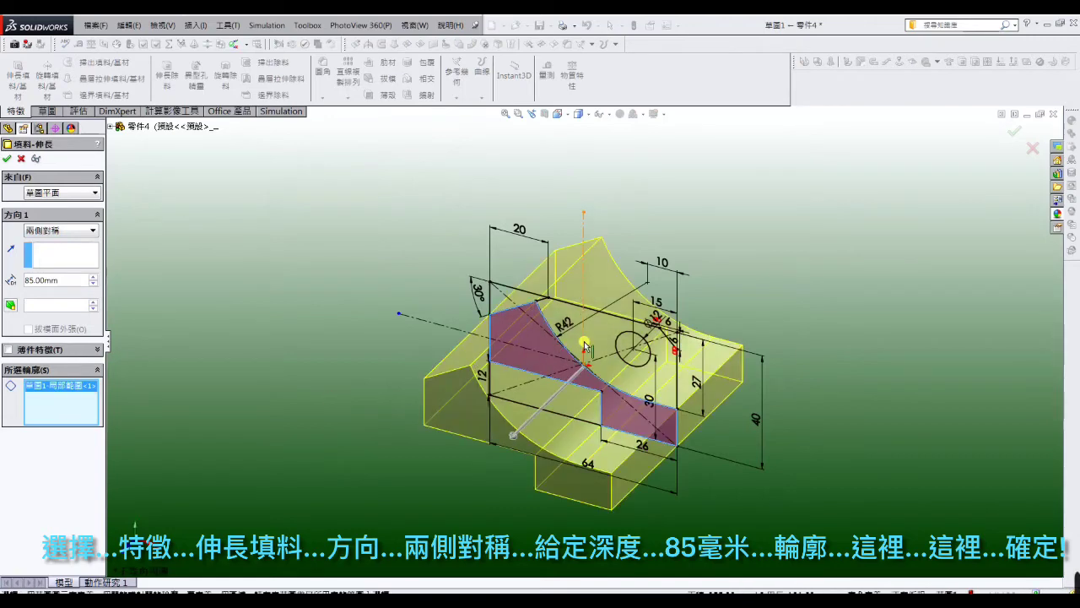
{"action": "left_click", "coordinate": [604, 346]}
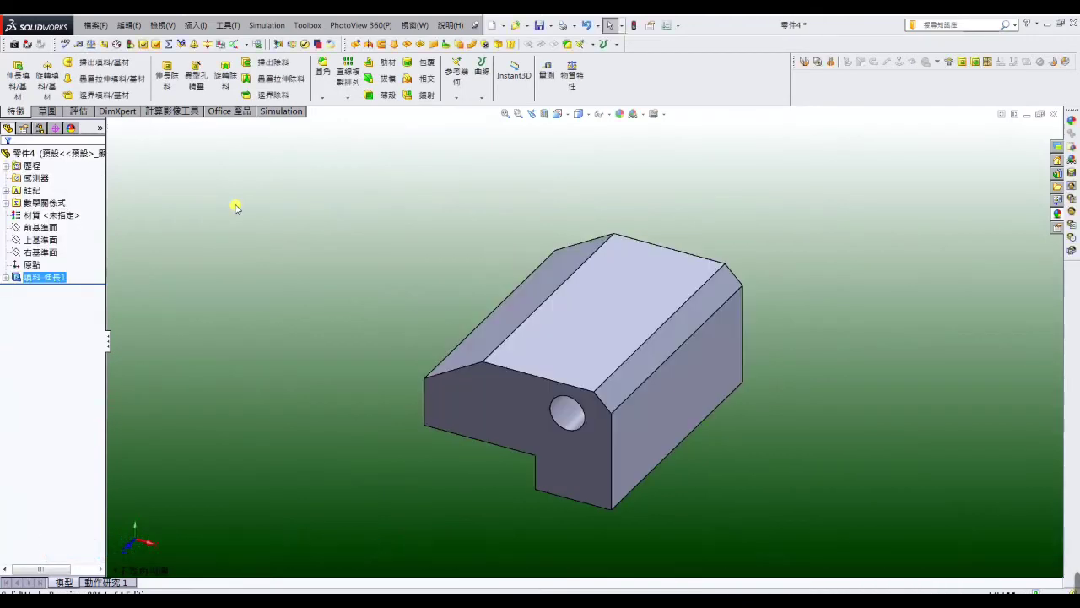
{"action": "left_click", "coordinate": [47, 289]}
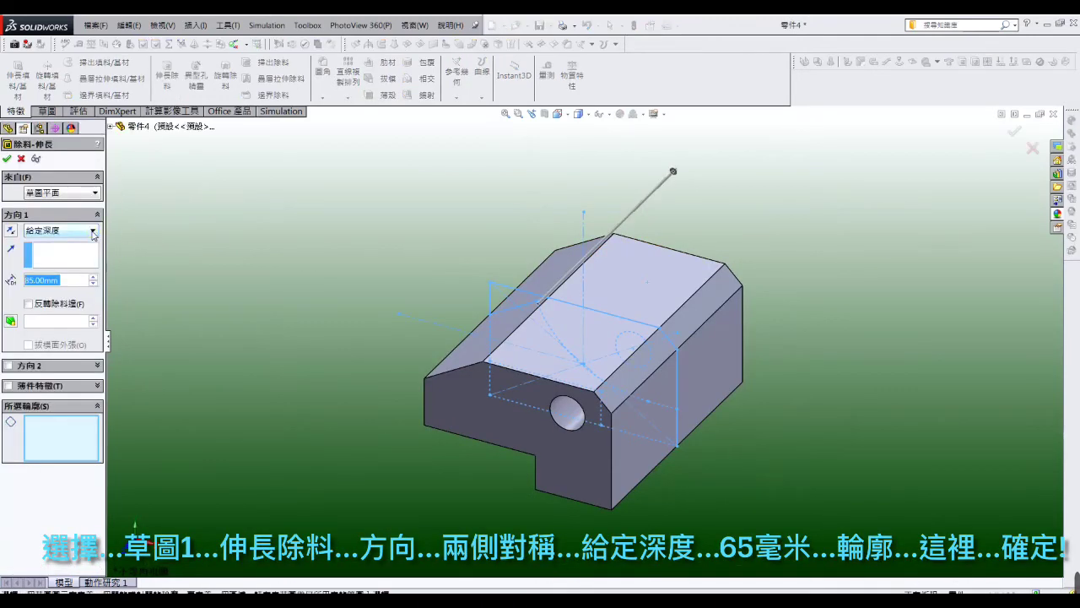
- Cut the cradle region of Sketch1 65 mm mid-plane through the block
{"action": "left_click", "coordinate": [93, 231]}
{"action": "left_click", "coordinate": [83, 321]}
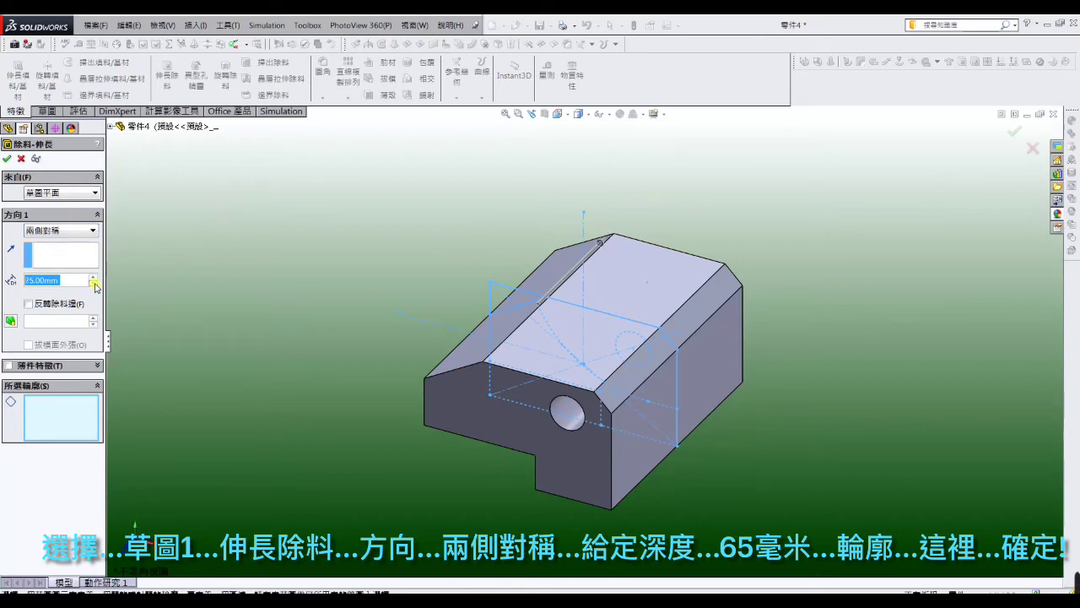
{"action": "left_click", "coordinate": [612, 342]}
{"action": "left_click", "coordinate": [7, 161]}
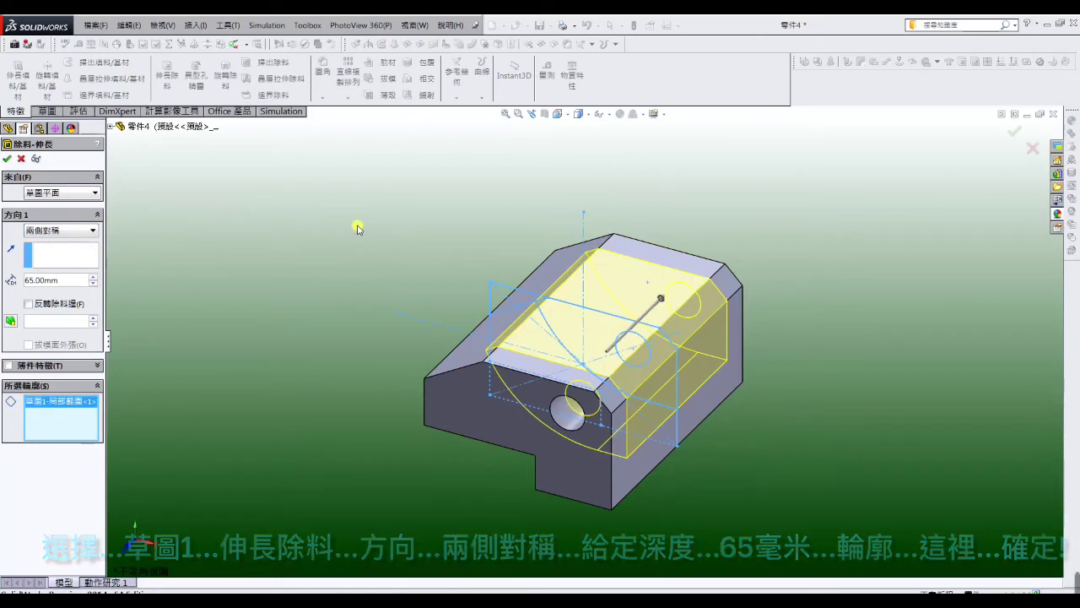
- Sketch a circle concentric with the side hole on the front face
{"action": "scroll", "coordinate": [579, 410], "scroll_direction": "up", "scroll_amount": 3}
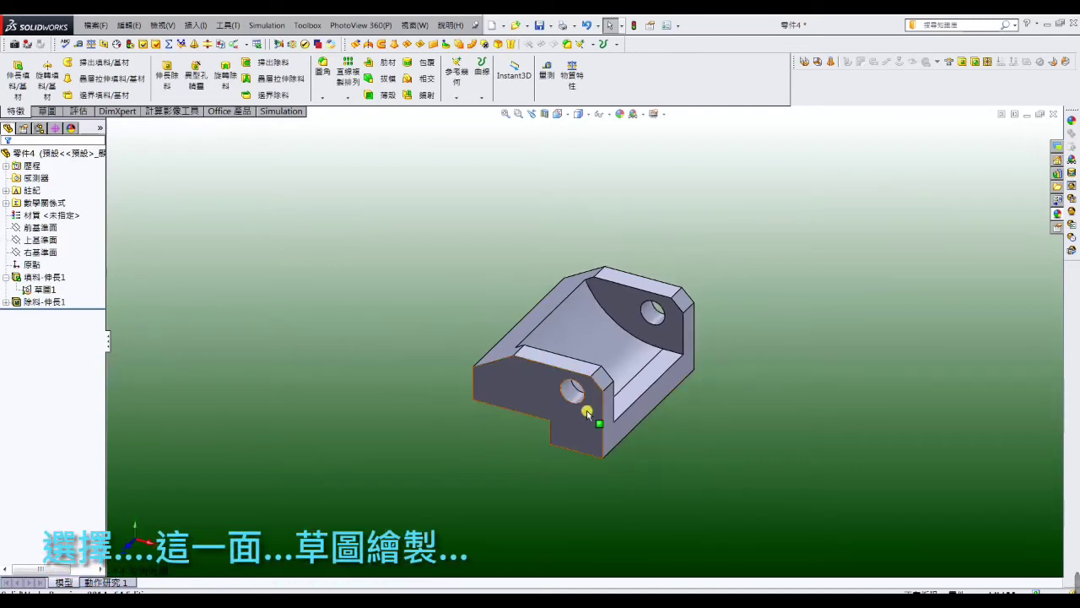
{"action": "scroll", "coordinate": [552, 374], "scroll_direction": "down", "scroll_amount": 5}
{"action": "left_click", "coordinate": [550, 359]}
{"action": "left_click", "coordinate": [593, 319]}
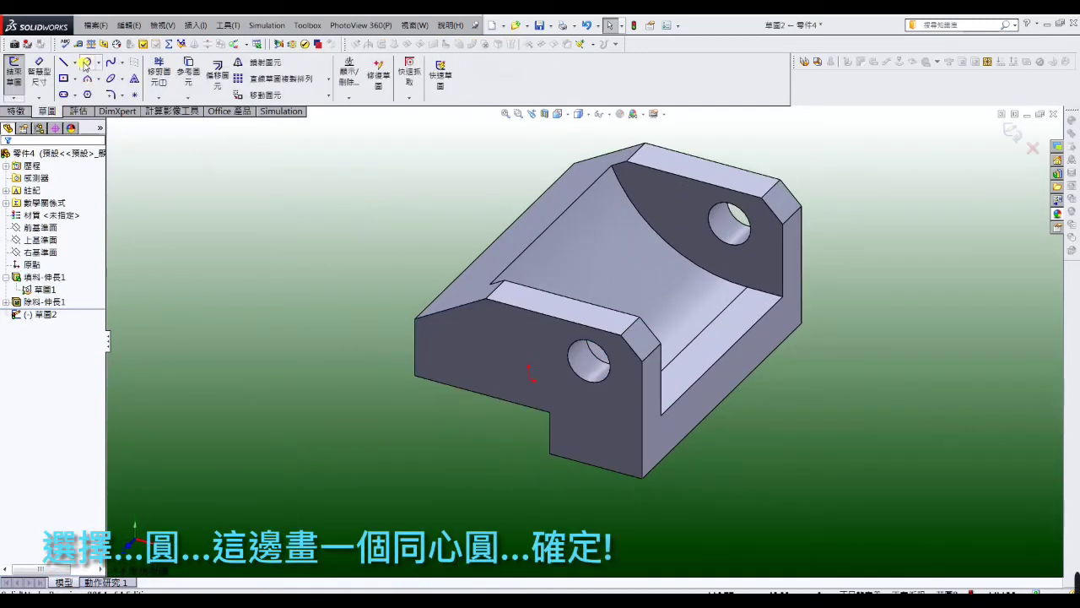
{"action": "left_click", "coordinate": [87, 62]}
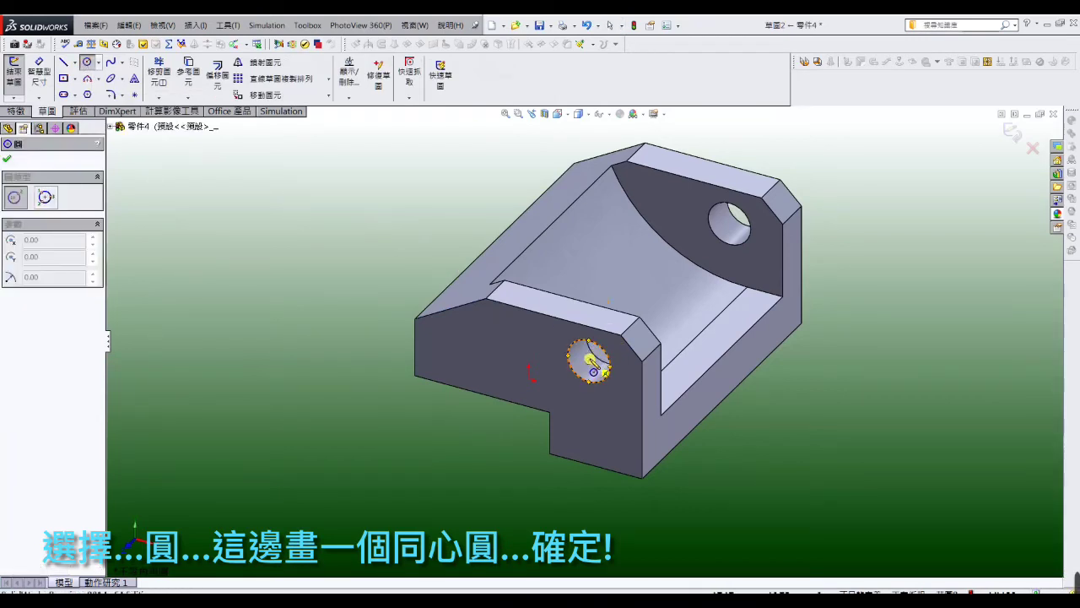
{"action": "left_click", "coordinate": [594, 364]}
{"action": "left_click", "coordinate": [574, 348]}
{"action": "right_click", "coordinate": [574, 347]}
{"action": "left_click", "coordinate": [582, 239]}
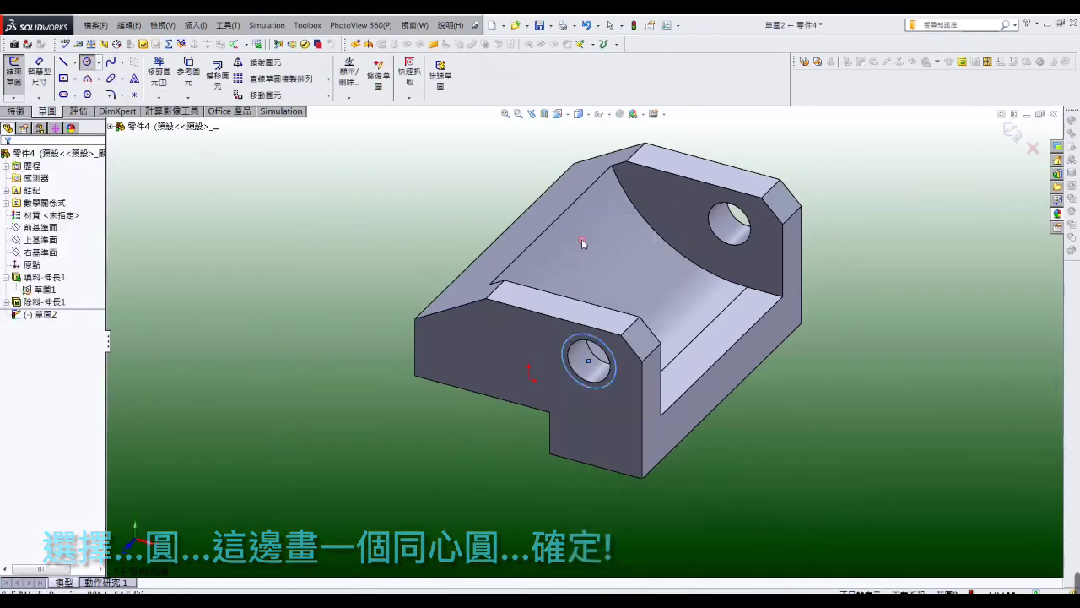
- Dimension the new circle to ⌀15 mm
{"action": "left_click", "coordinate": [38, 71]}
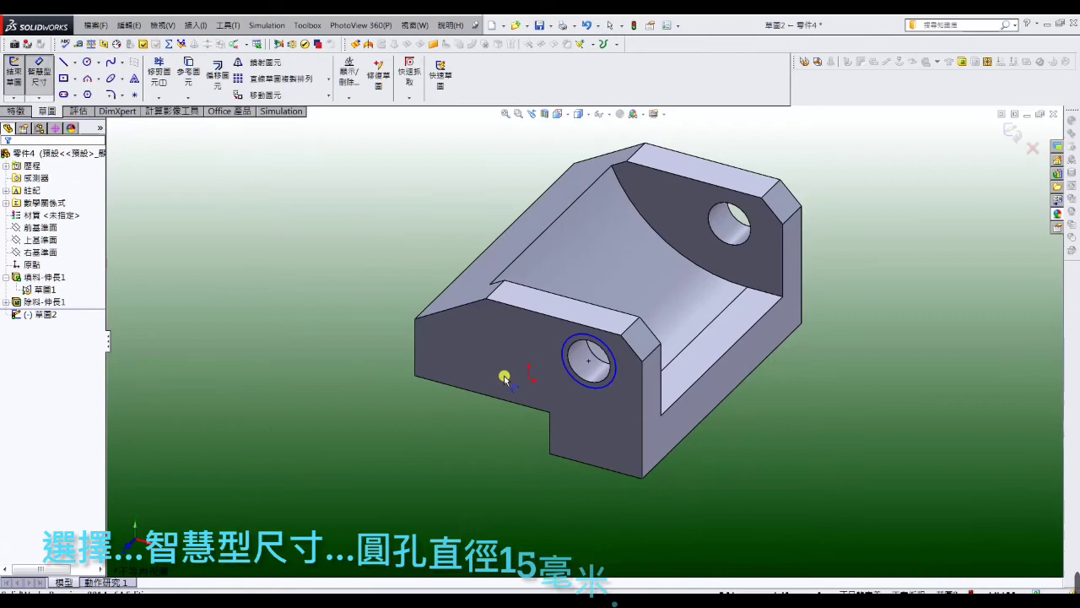
{"action": "left_click", "coordinate": [591, 394]}
{"action": "left_click", "coordinate": [516, 441]}
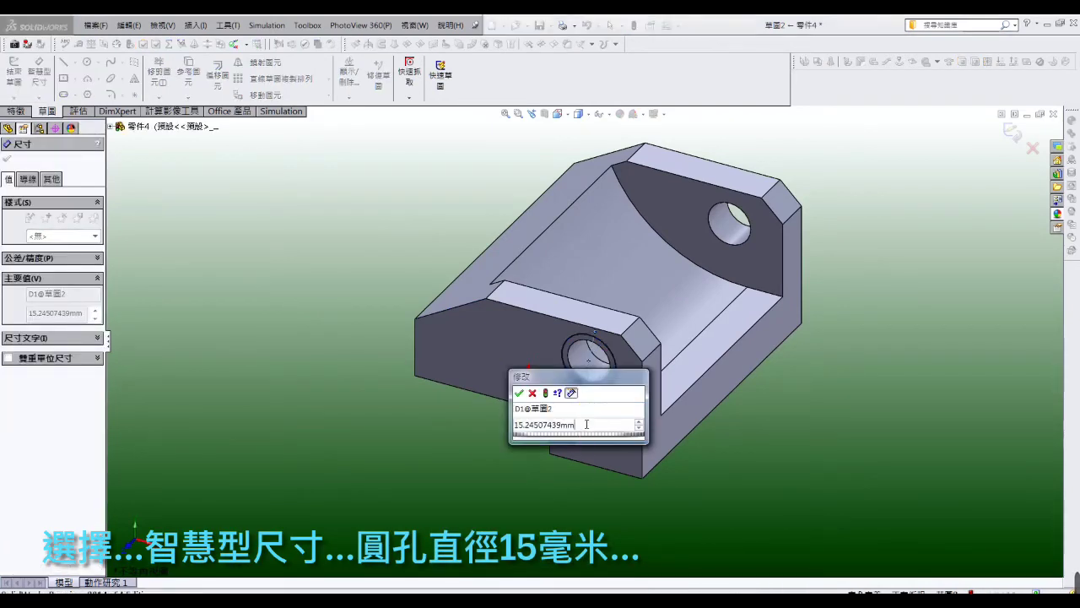
{"action": "type", "text": "15"}
{"action": "key", "text": "Return"}
{"action": "key", "text": "Escape"}
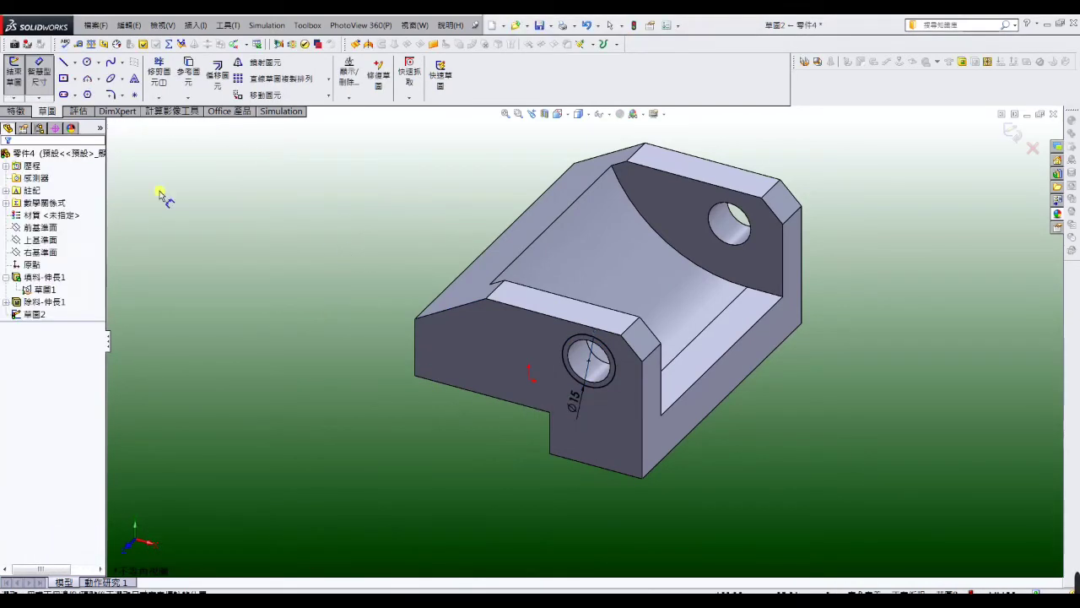
{"action": "left_click", "coordinate": [17, 111]}
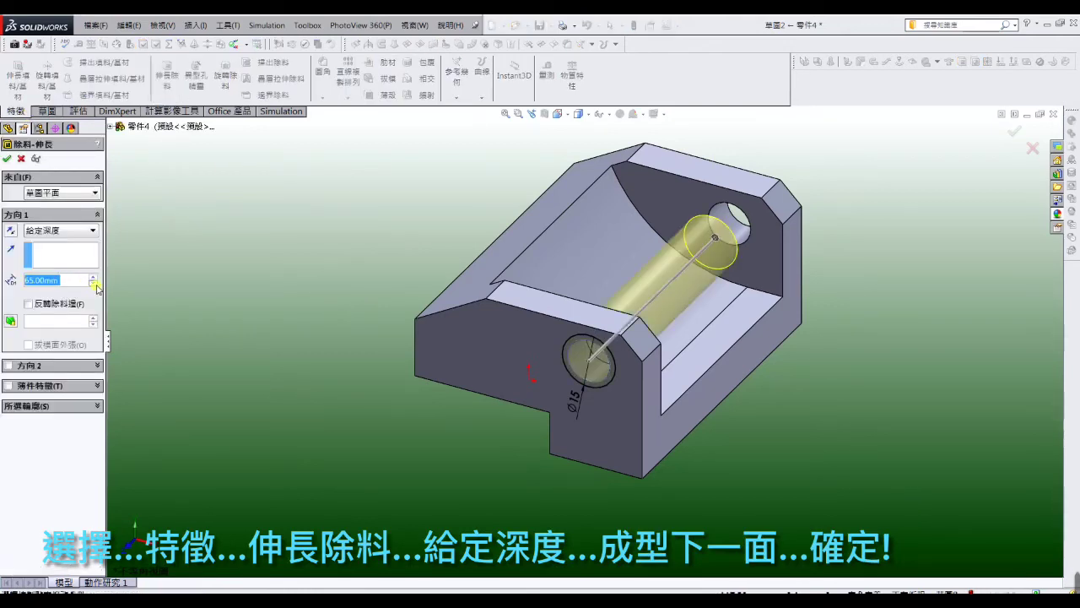
- Cut the ⌀15 circle Up To Next, then rotate to view the opposite end
{"action": "left_click", "coordinate": [92, 231]}
{"action": "left_click", "coordinate": [93, 277]}
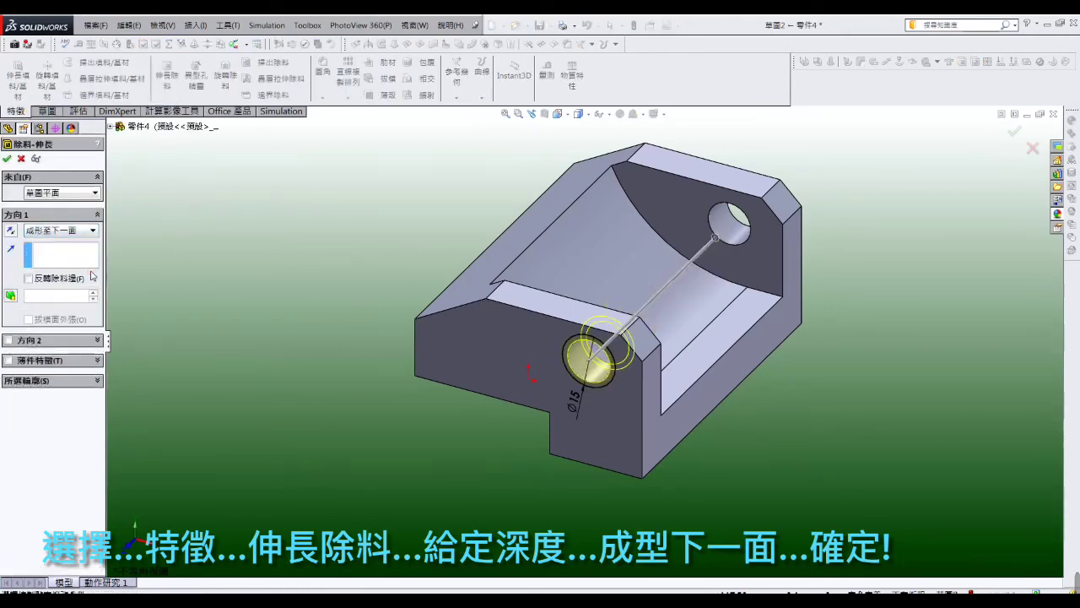
{"action": "left_click", "coordinate": [9, 162]}
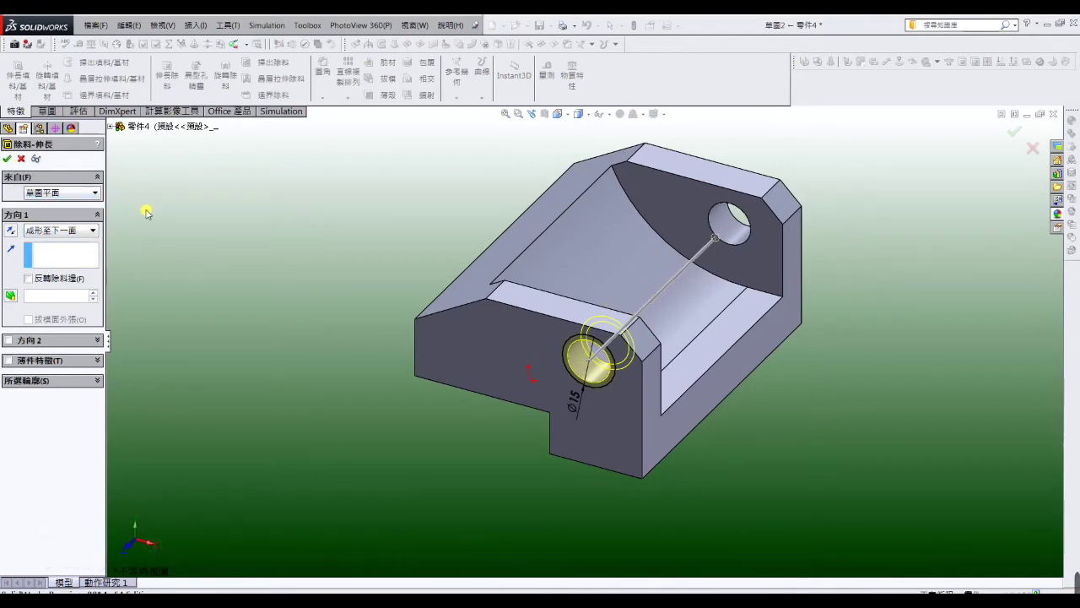
{"action": "mouse_move", "coordinate": [575, 270]}
{"action": "middle_mouse_down"}
{"action": "mouse_move", "coordinate": [719, 275]}
{"action": "mouse_move", "coordinate": [663, 309]}
{"action": "middle_mouse_up"}
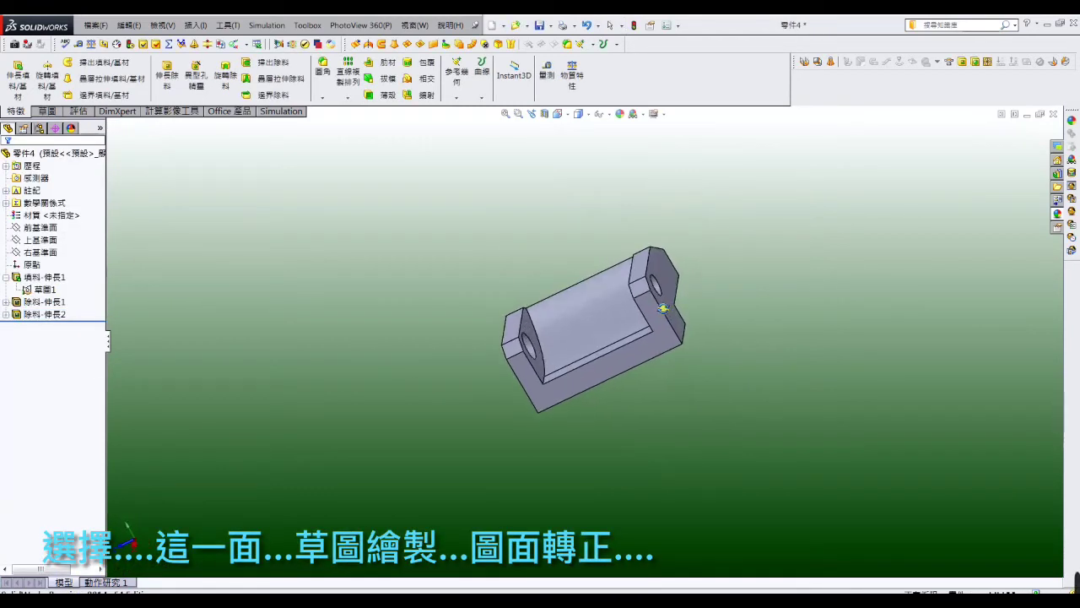
- Start a new sketch on the part's end face and view it Normal To
{"action": "left_click", "coordinate": [664, 274]}
{"action": "left_click", "coordinate": [692, 218]}
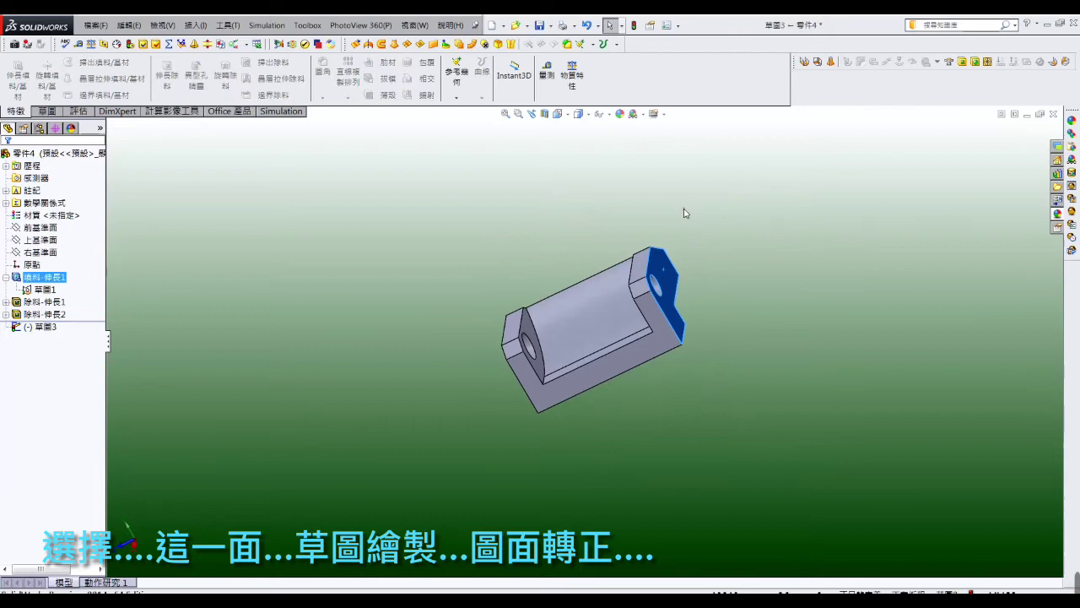
{"action": "left_click", "coordinate": [571, 121]}
{"action": "left_click", "coordinate": [620, 175]}
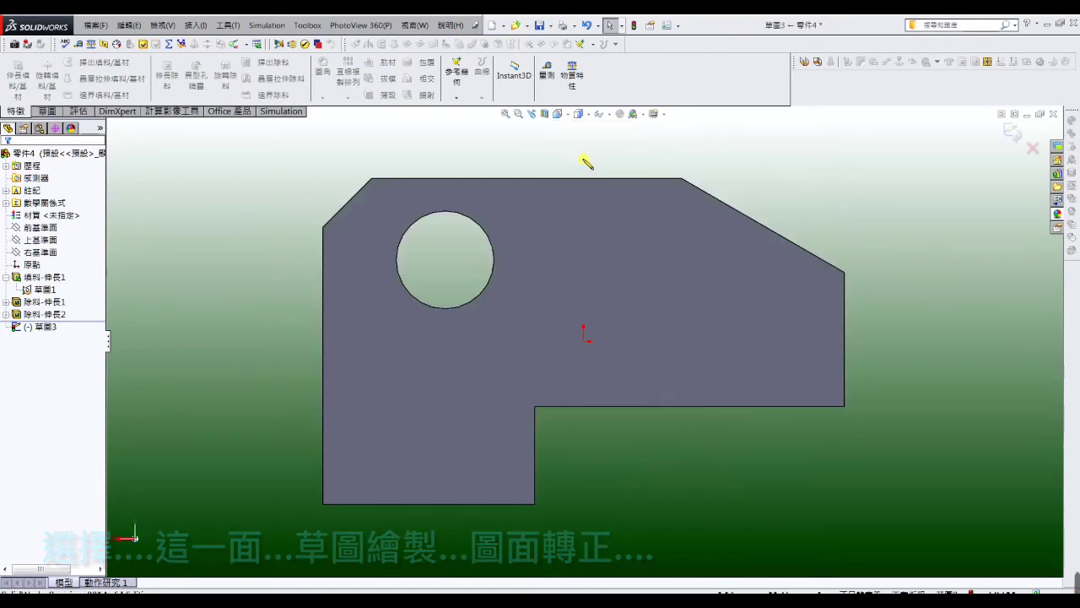
- Draw a horizontal line from the left edge, then a tangent arc up to the top edge
{"action": "left_click", "coordinate": [49, 112]}
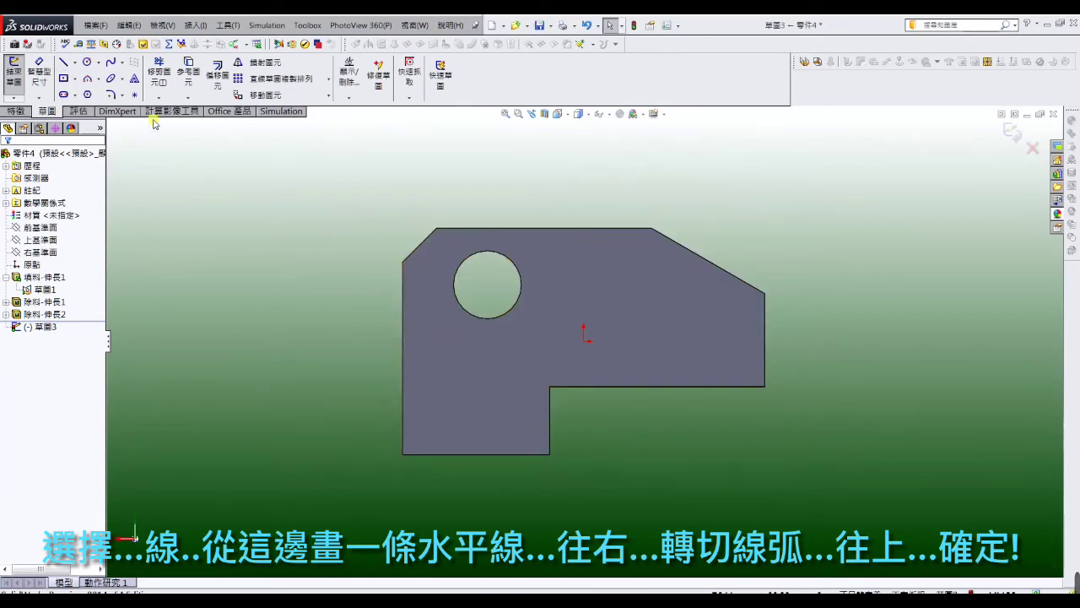
{"action": "left_click", "coordinate": [63, 63]}
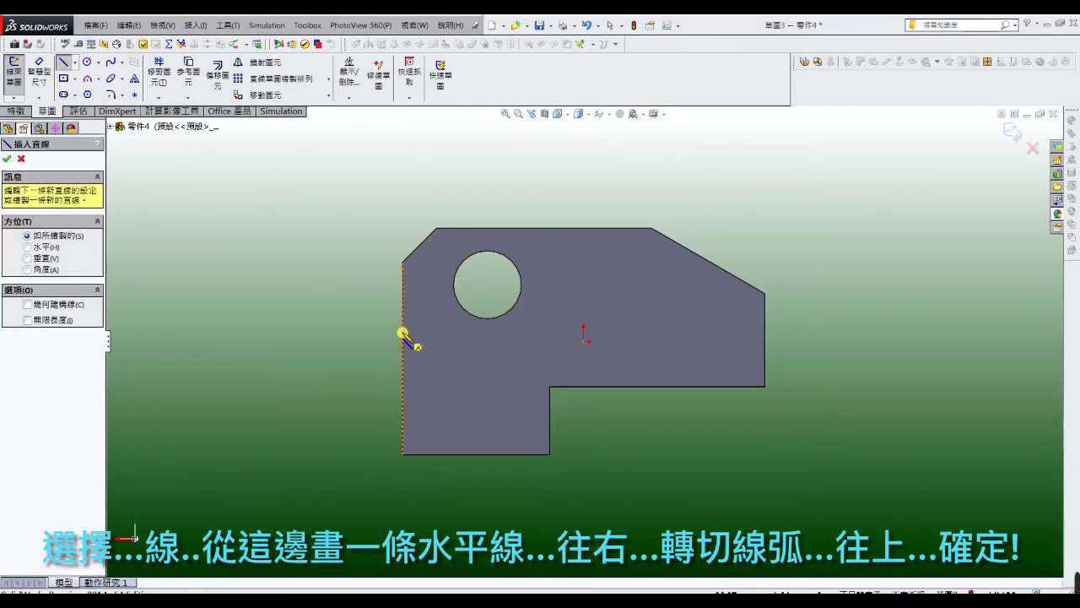
{"action": "left_click", "coordinate": [403, 332]}
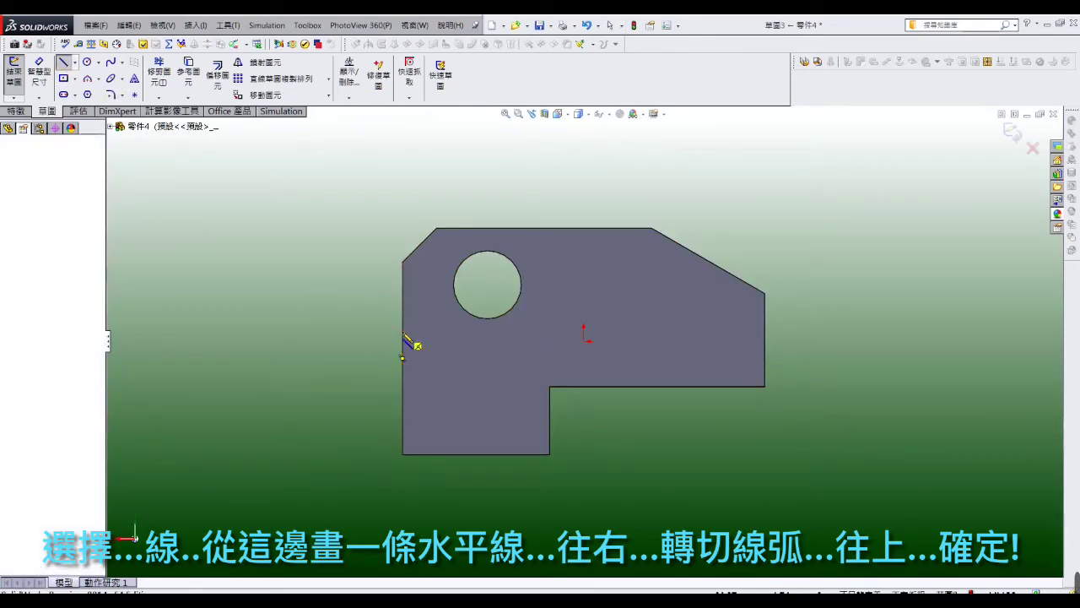
{"action": "left_click", "coordinate": [515, 332]}
{"action": "key", "text": "a"}
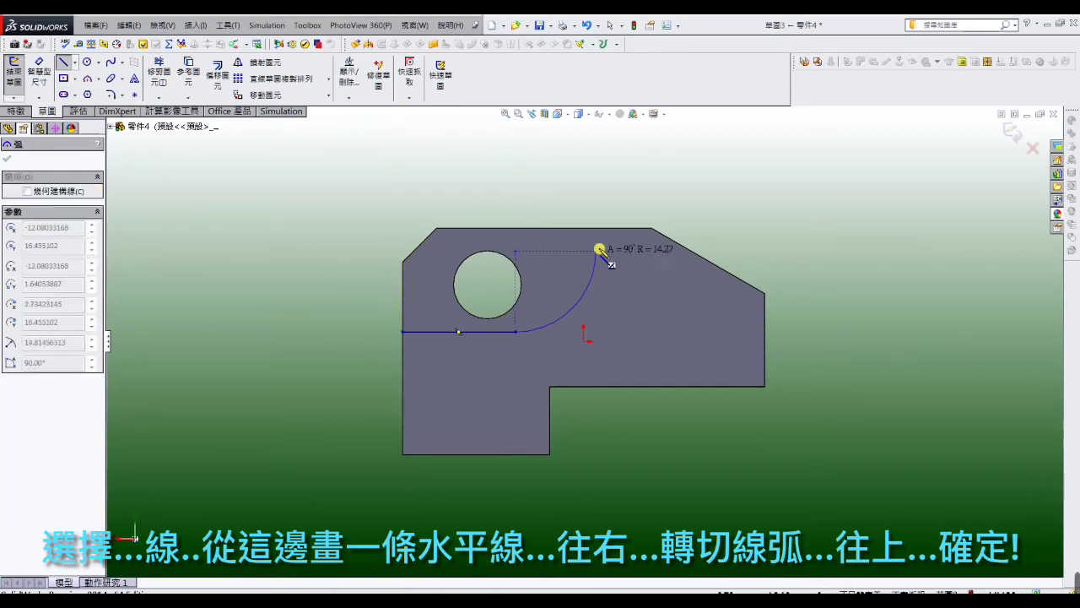
{"action": "left_click", "coordinate": [620, 228]}
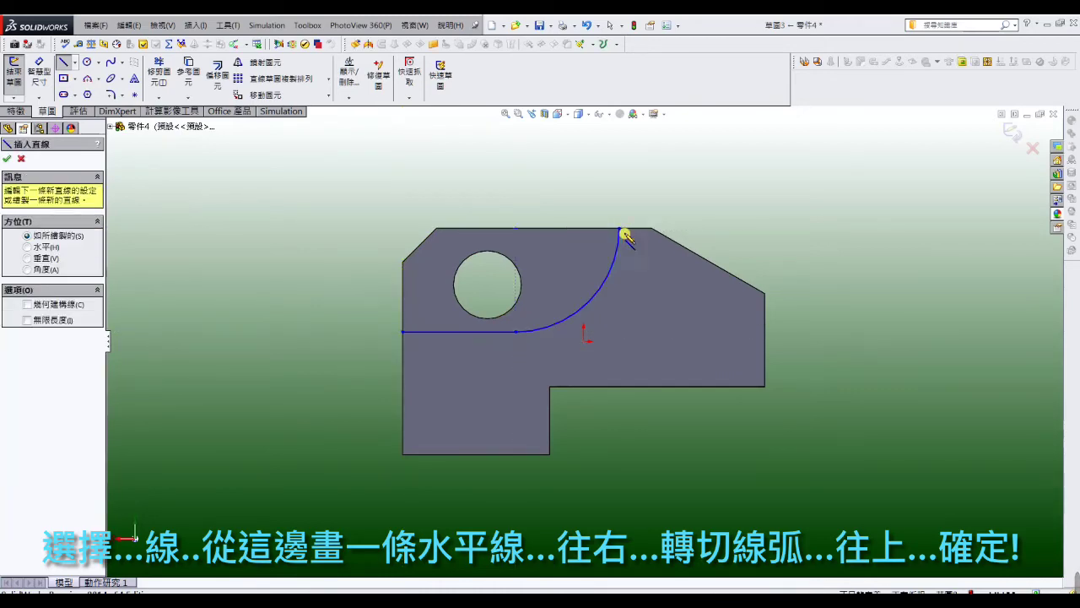
{"action": "right_click", "coordinate": [624, 234]}
{"action": "left_click", "coordinate": [641, 229]}
- Dimension the arc endpoint 10 mm from the top corner and the arc radius to R17
{"action": "left_click", "coordinate": [40, 74]}
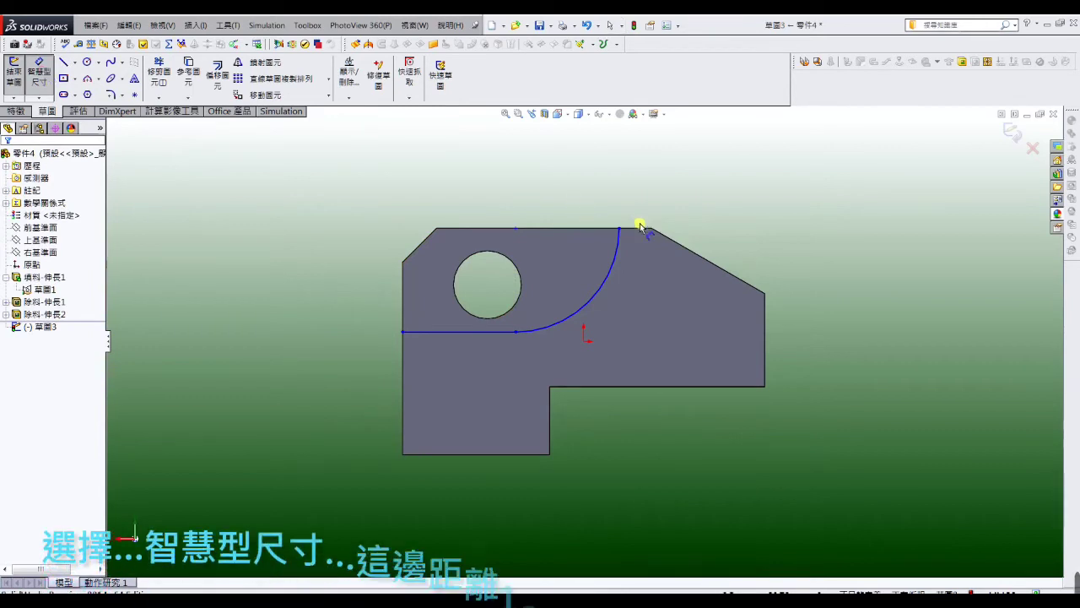
{"action": "left_click", "coordinate": [620, 229]}
{"action": "left_click", "coordinate": [652, 229]}
{"action": "left_click", "coordinate": [632, 189]}
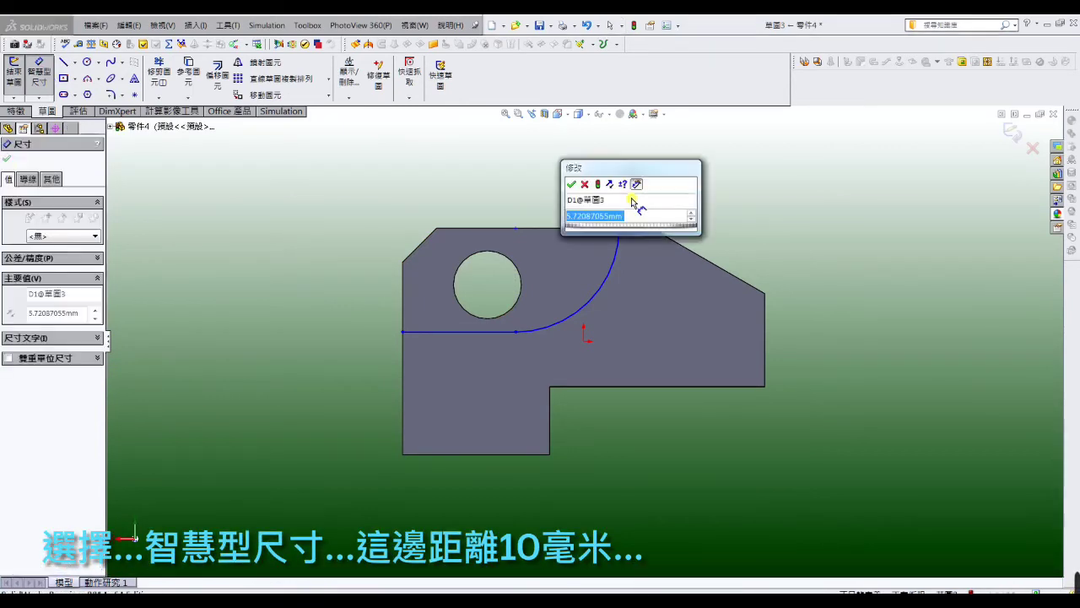
{"action": "type", "text": "10"}
{"action": "key", "text": "Return"}
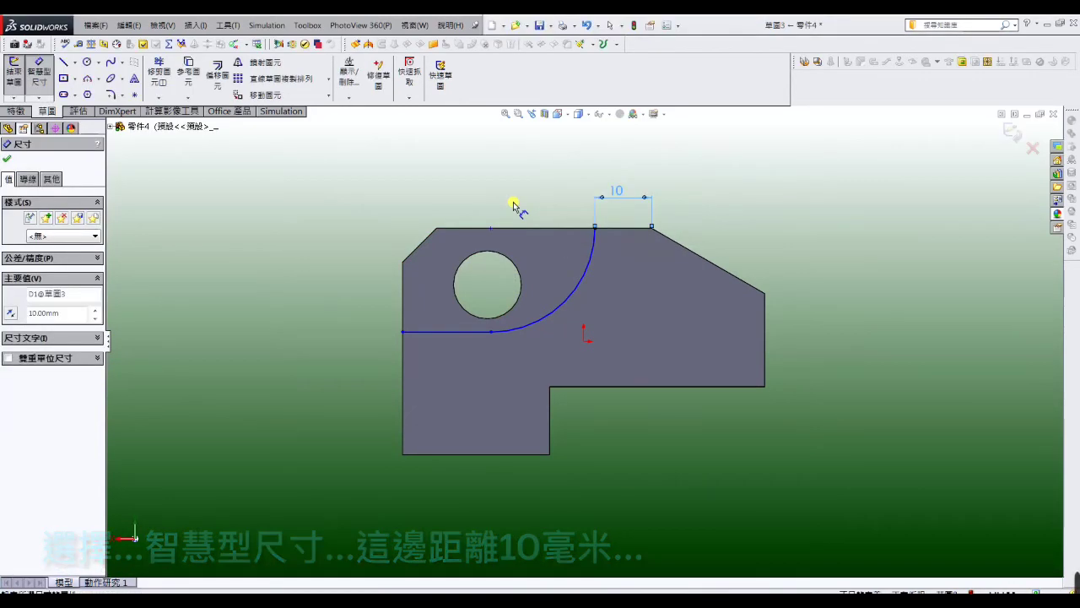
{"action": "left_click", "coordinate": [572, 287]}
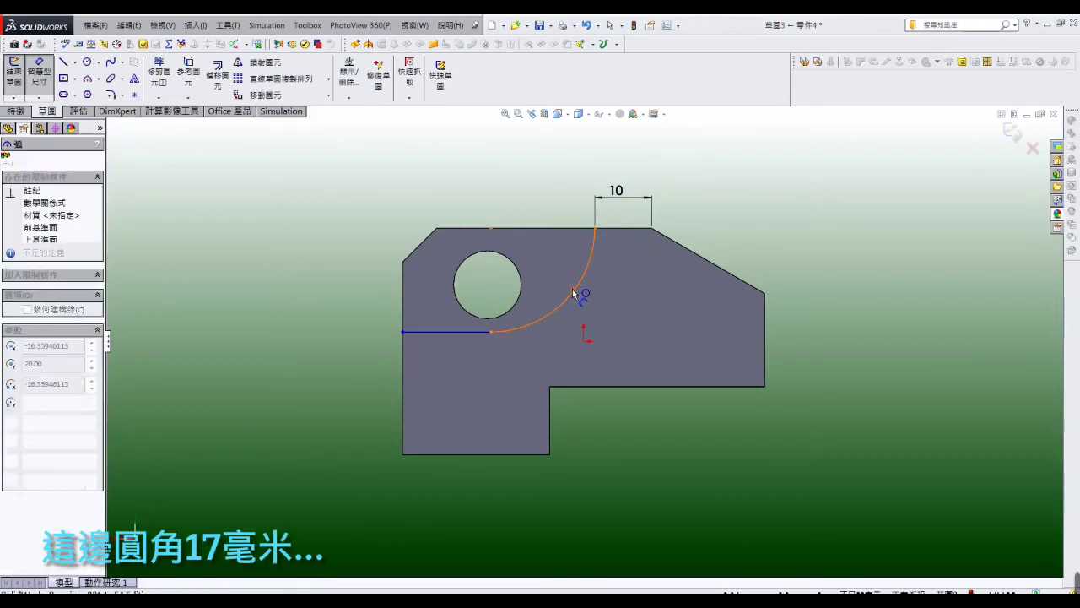
{"action": "left_click", "coordinate": [567, 284]}
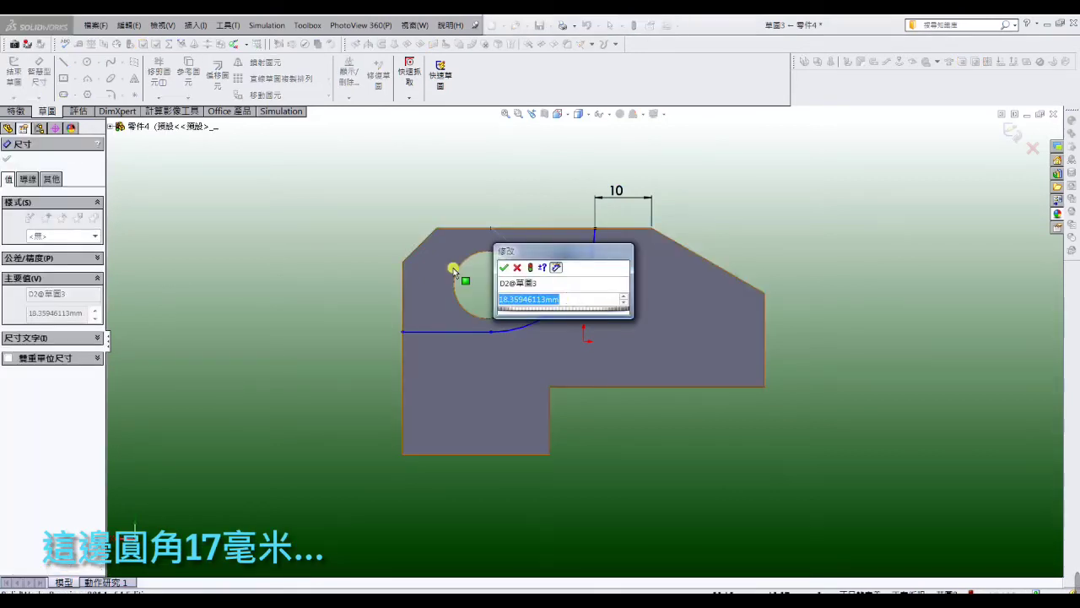
{"action": "type", "text": "17"}
{"action": "key", "text": "Return"}
- Make the arc's centre point coincident with the top edge
{"action": "right_click", "coordinate": [449, 194]}
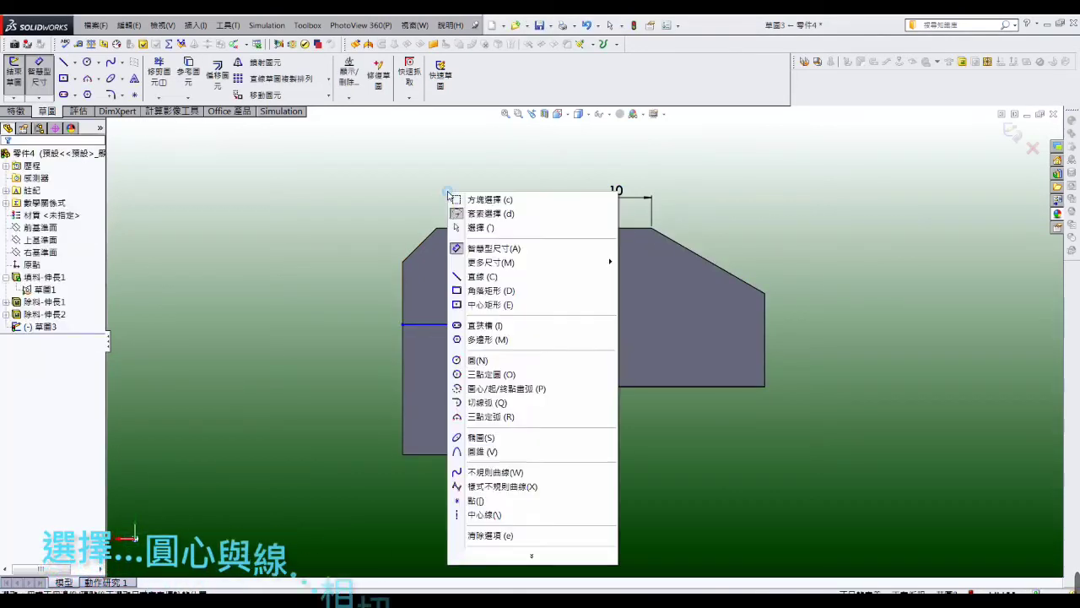
{"action": "left_click", "coordinate": [460, 228]}
{"action": "left_click", "coordinate": [499, 229]}
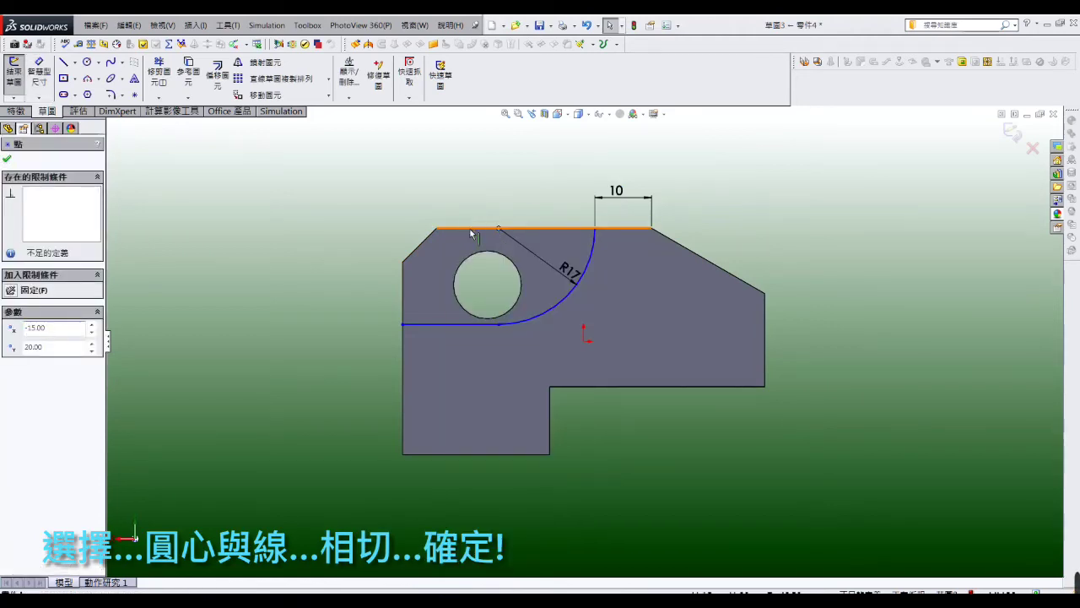
{"action": "left_click", "coordinate": [471, 231], "text": "ctrl"}
{"action": "left_click", "coordinate": [12, 385]}
{"action": "left_click", "coordinate": [241, 251]}
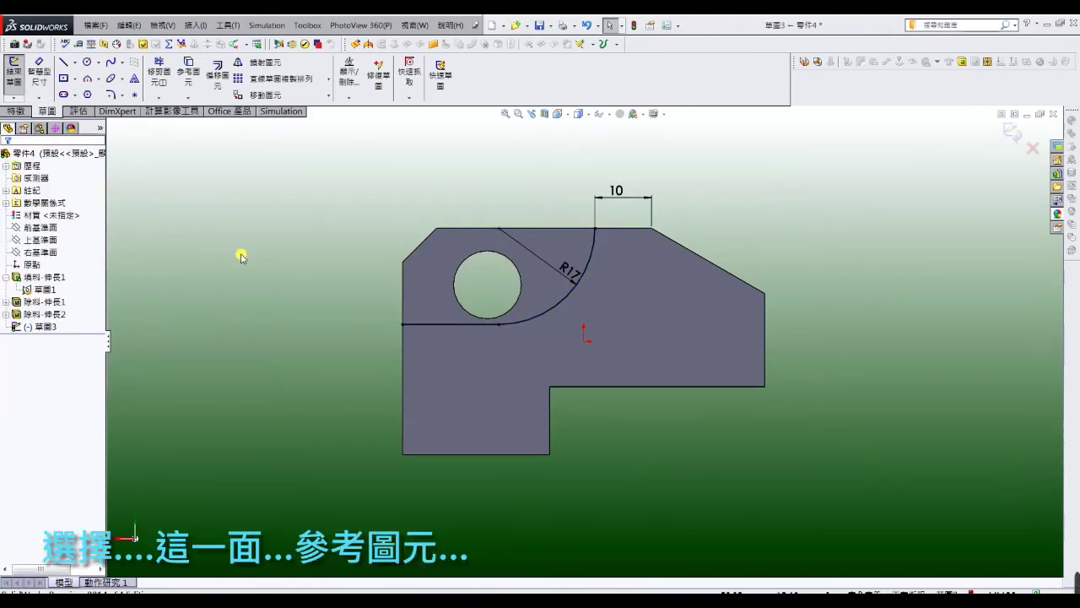
- Convert the top face's edges into sketch entities
{"action": "left_click", "coordinate": [430, 248]}
{"action": "left_click", "coordinate": [189, 72]}
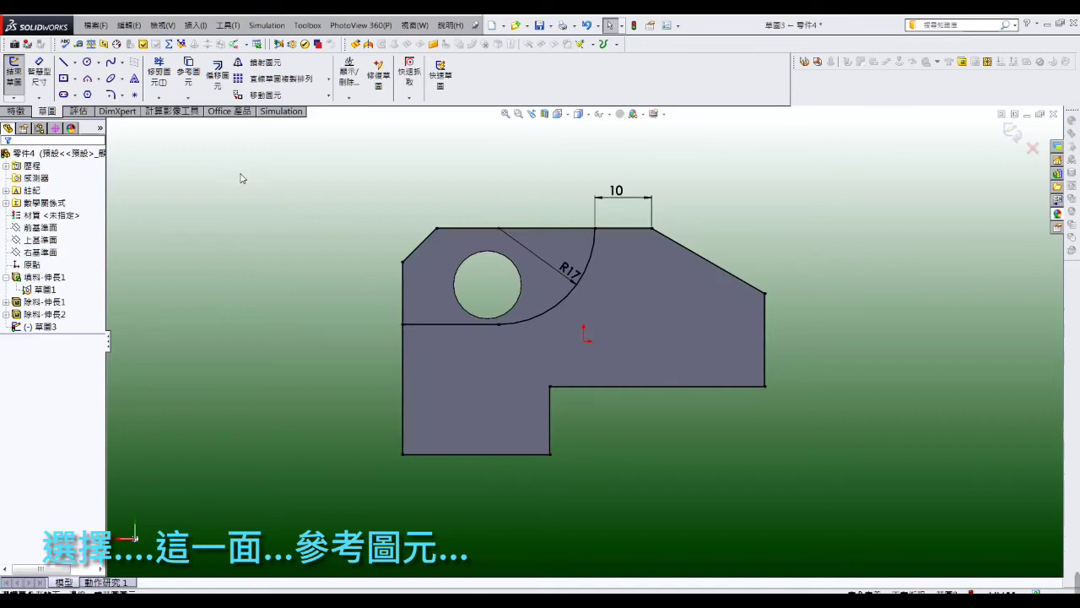
{"action": "left_click", "coordinate": [17, 111]}
- Extrude-cut the upper-left sketch region around the hole Blind 3.00 mm, creating Cut-Extrude3
{"action": "left_click", "coordinate": [168, 73]}
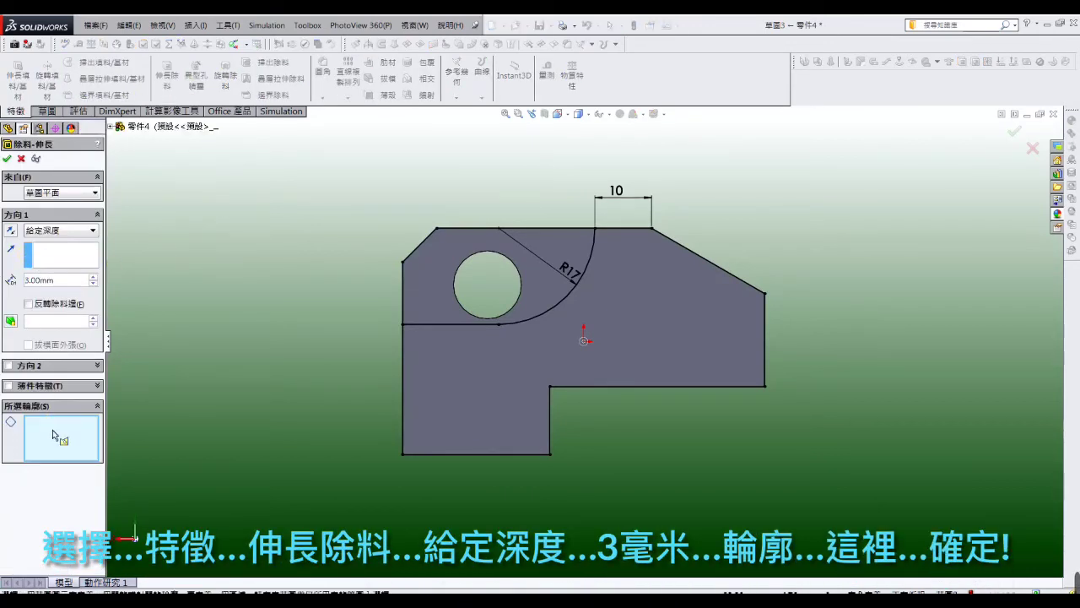
{"action": "left_click", "coordinate": [442, 291]}
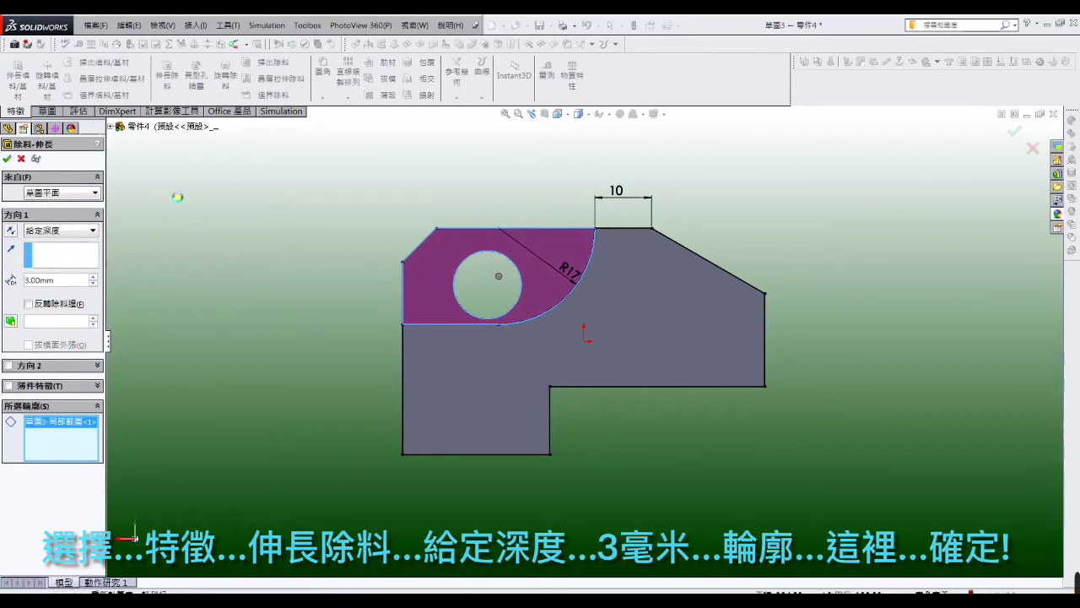
{"action": "mouse_move", "coordinate": [176, 200]}
{"action": "middle_mouse_down"}
{"action": "mouse_move", "coordinate": [203, 233]}
{"action": "mouse_move", "coordinate": [343, 241]}
{"action": "mouse_move", "coordinate": [330, 284]}
{"action": "mouse_move", "coordinate": [506, 362]}
{"action": "mouse_move", "coordinate": [532, 386]}
{"action": "mouse_move", "coordinate": [513, 391]}
{"action": "mouse_move", "coordinate": [545, 400]}
{"action": "middle_mouse_up"}
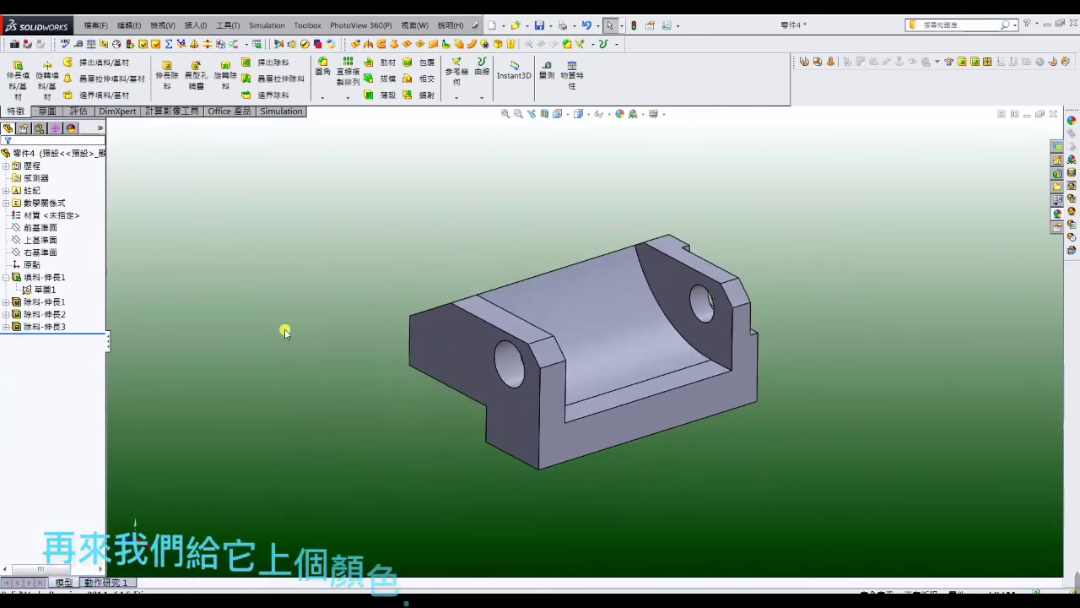
- Apply a cyan (0/255/255) part-level appearance, then show the base extrusion's dimensions
{"action": "mouse_move", "coordinate": [285, 331]}
{"action": "middle_mouse_down"}
{"action": "mouse_move", "coordinate": [326, 313]}
{"action": "mouse_move", "coordinate": [225, 349]}
{"action": "mouse_move", "coordinate": [212, 410]}
{"action": "middle_mouse_up"}
{"action": "left_click", "coordinate": [628, 331]}
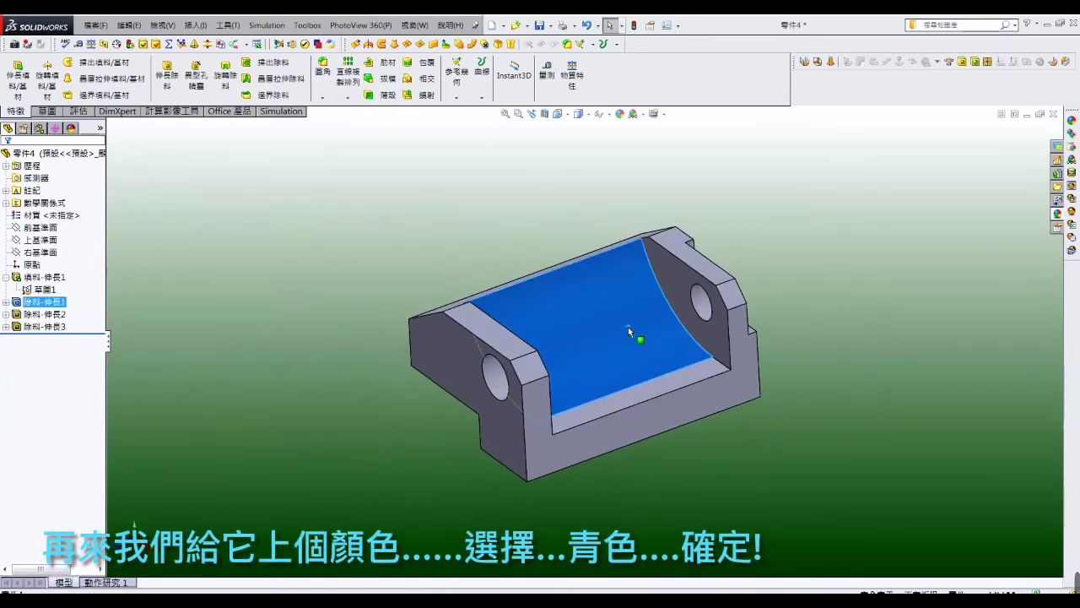
{"action": "right_click", "coordinate": [629, 332]}
{"action": "left_click", "coordinate": [696, 298]}
{"action": "left_click", "coordinate": [749, 355]}
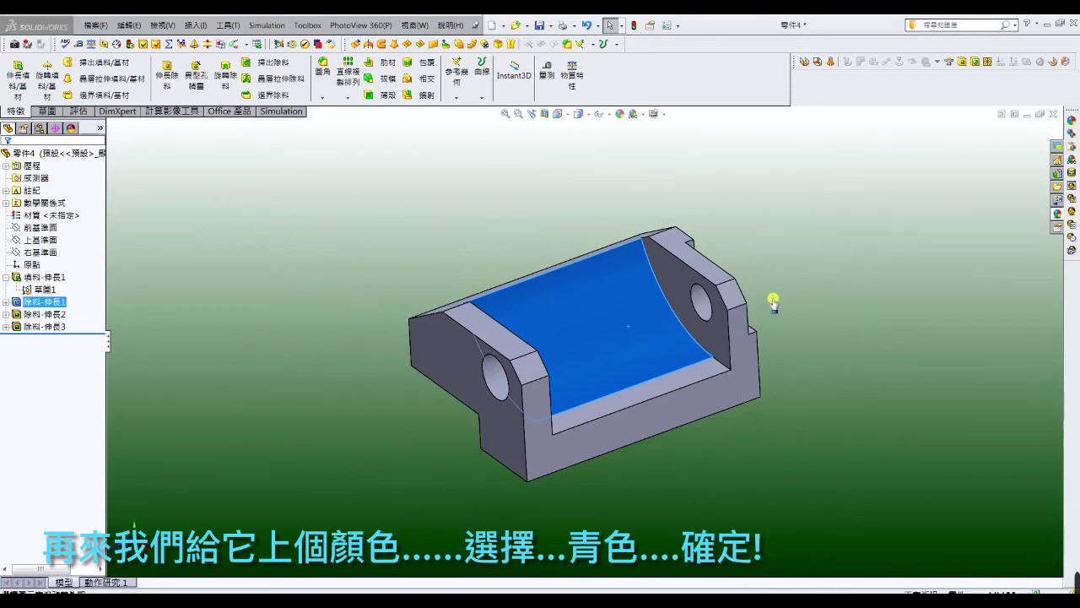
{"action": "left_click", "coordinate": [61, 435]}
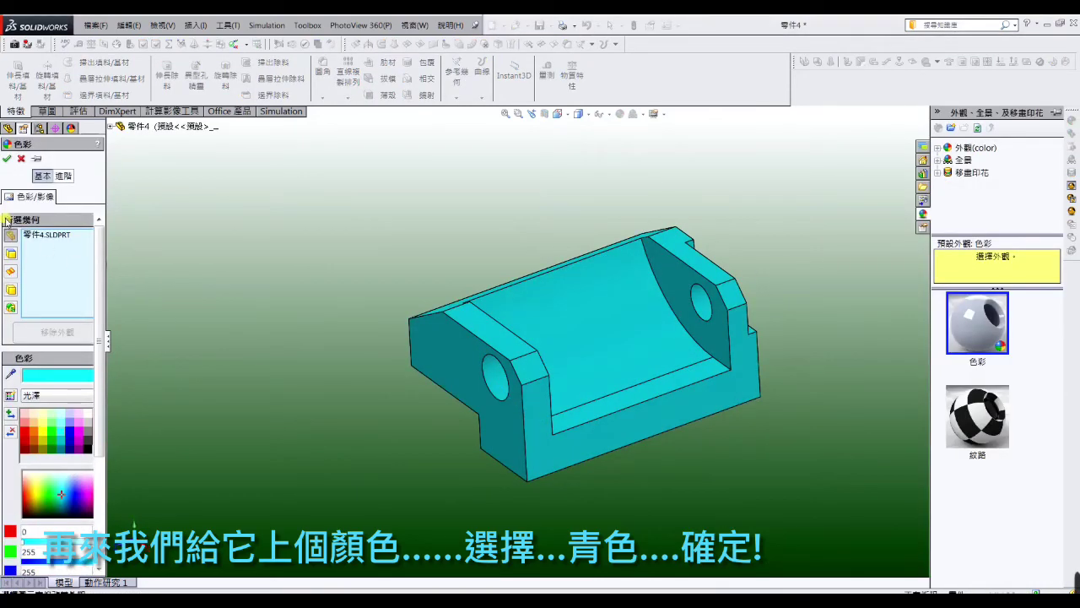
{"action": "left_click", "coordinate": [7, 158]}
{"action": "mouse_move", "coordinate": [611, 342]}
{"action": "middle_mouse_down"}
{"action": "mouse_move", "coordinate": [767, 304]}
{"action": "mouse_move", "coordinate": [606, 340]}
{"action": "mouse_move", "coordinate": [611, 364]}
{"action": "mouse_move", "coordinate": [528, 411]}
{"action": "mouse_move", "coordinate": [595, 388]}
{"action": "mouse_move", "coordinate": [596, 418]}
{"action": "middle_mouse_up"}
{"action": "left_click", "coordinate": [630, 429]}
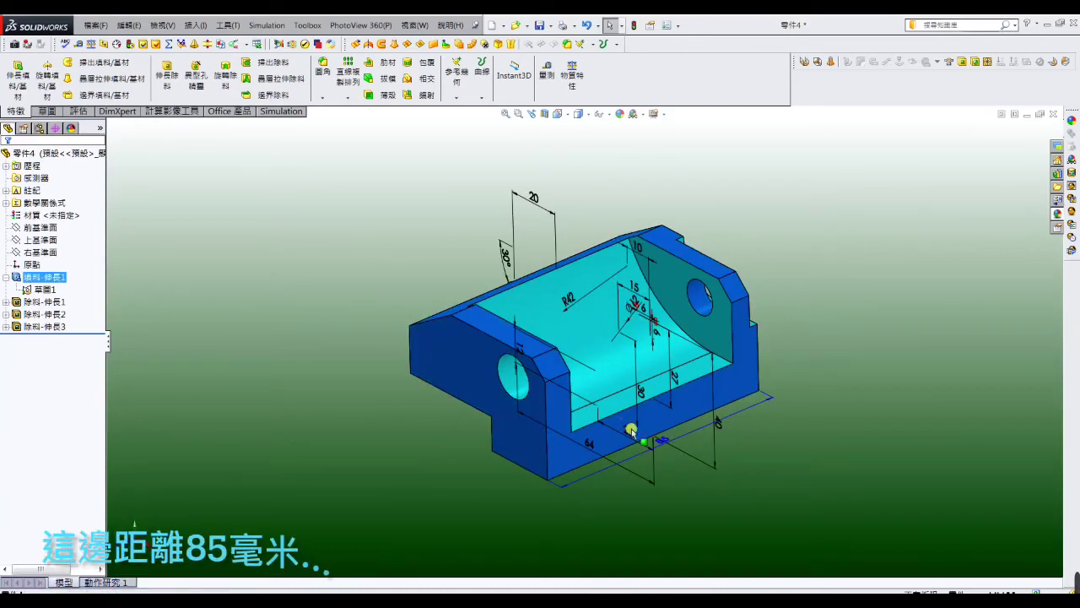
{"action": "mouse_move", "coordinate": [759, 457]}
{"action": "middle_mouse_down"}
{"action": "mouse_move", "coordinate": [762, 441]}
{"action": "mouse_move", "coordinate": [758, 470]}
{"action": "middle_mouse_up"}
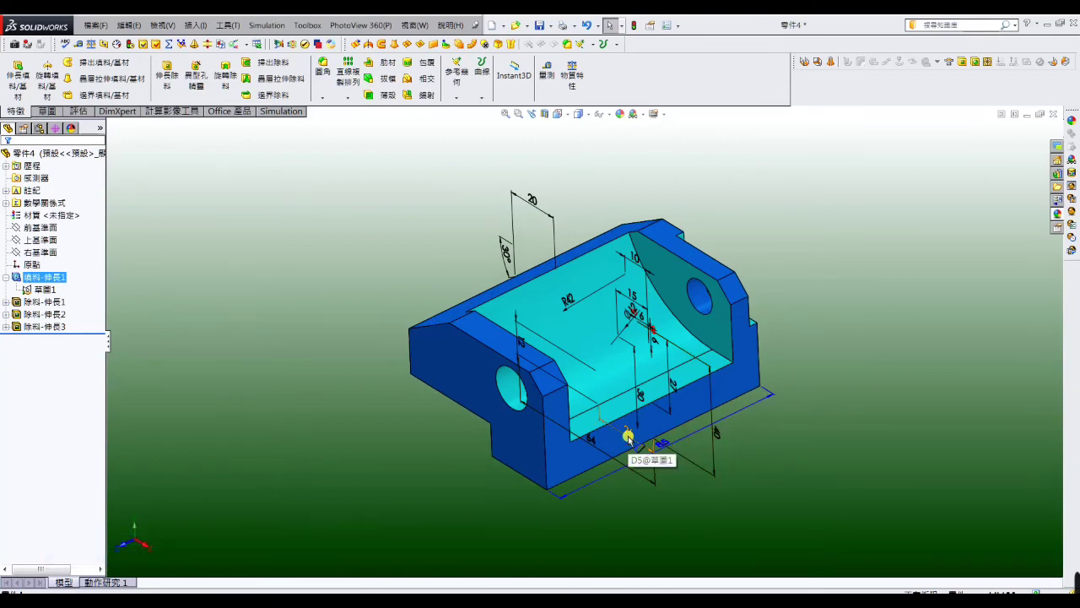
{"action": "middle_click_drag", "start_coordinate": [591, 460], "coordinate": [642, 389]}
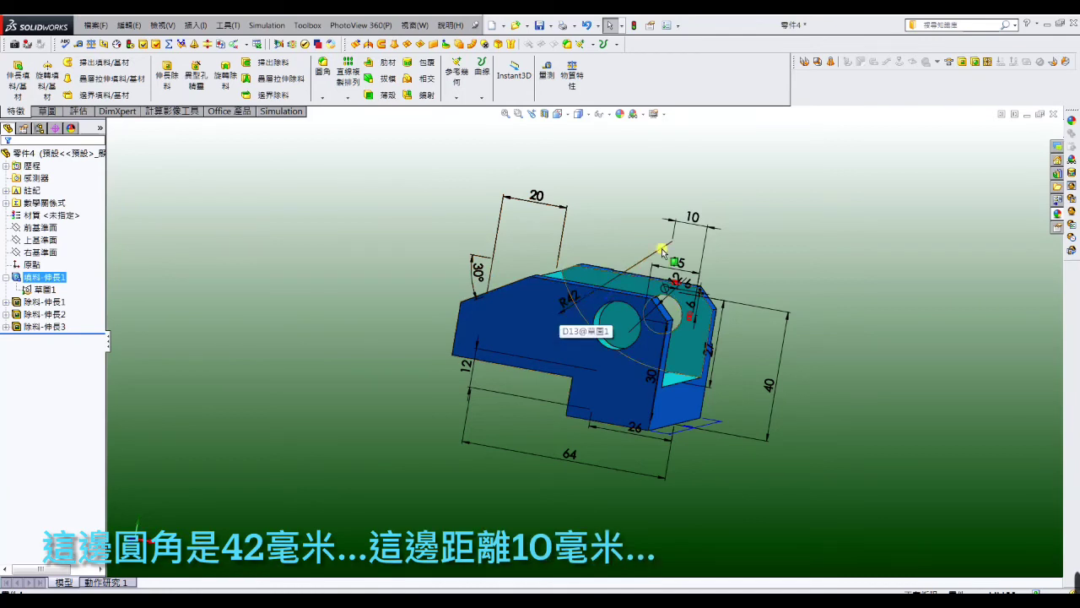
{"action": "key", "text": "ctrl+8"}
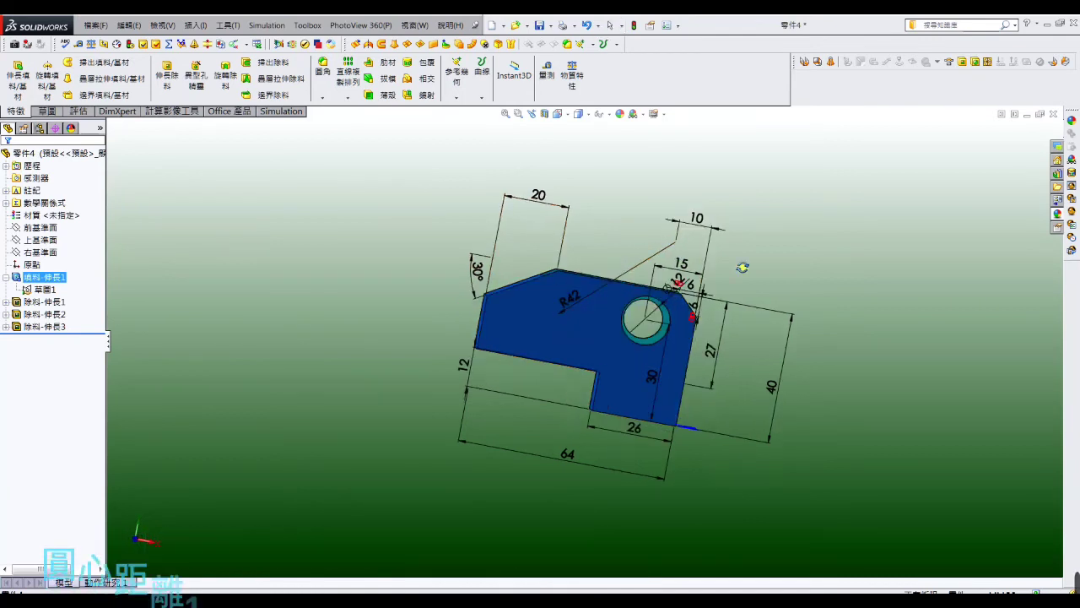
{"action": "left_click", "coordinate": [657, 372]}
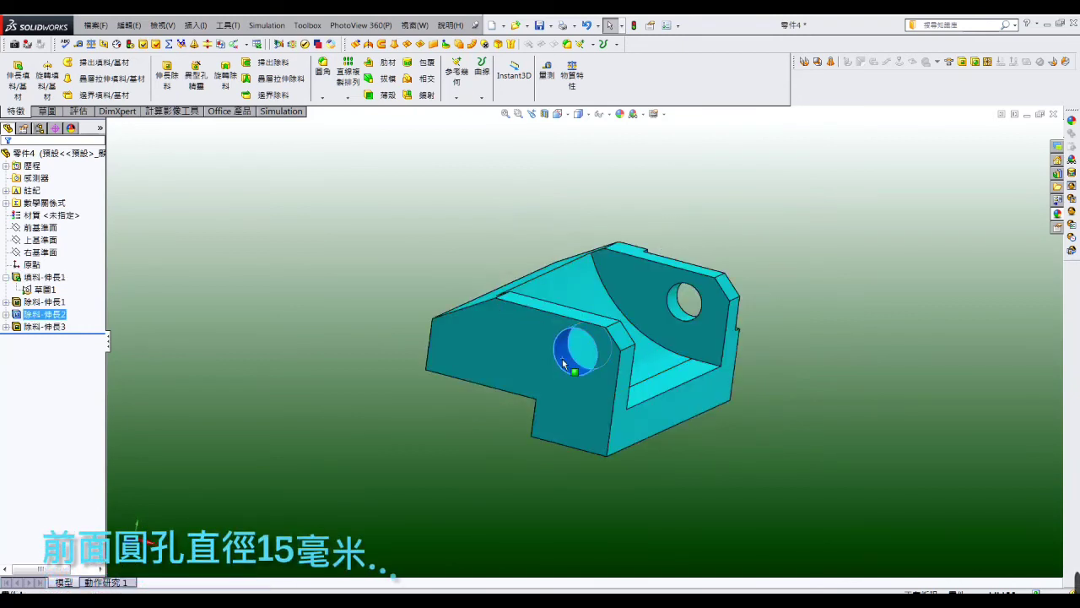
{"action": "left_click", "coordinate": [563, 363]}
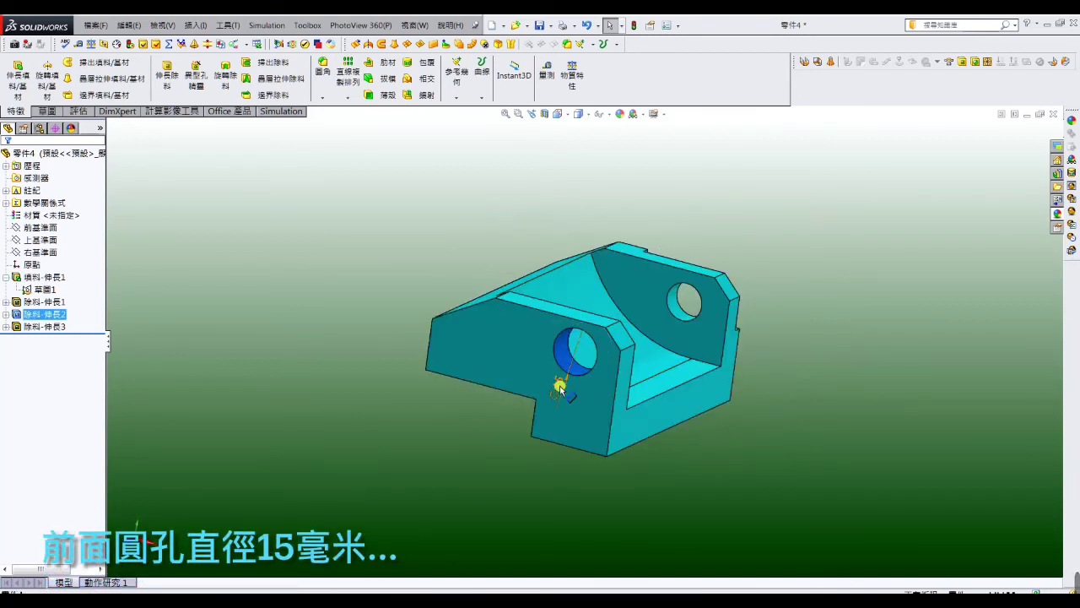
{"action": "left_click", "coordinate": [771, 291]}
{"action": "mouse_move", "coordinate": [771, 284]}
{"action": "middle_mouse_down"}
{"action": "mouse_move", "coordinate": [659, 294]}
{"action": "mouse_move", "coordinate": [646, 321]}
{"action": "mouse_move", "coordinate": [657, 354]}
{"action": "middle_mouse_up"}
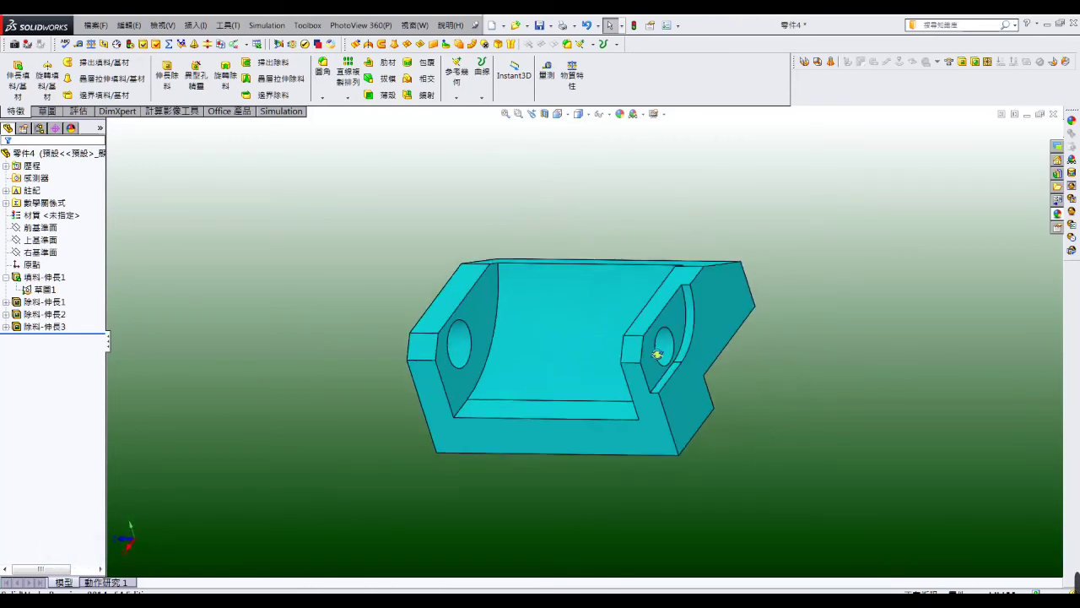
{"action": "left_click", "coordinate": [672, 324]}
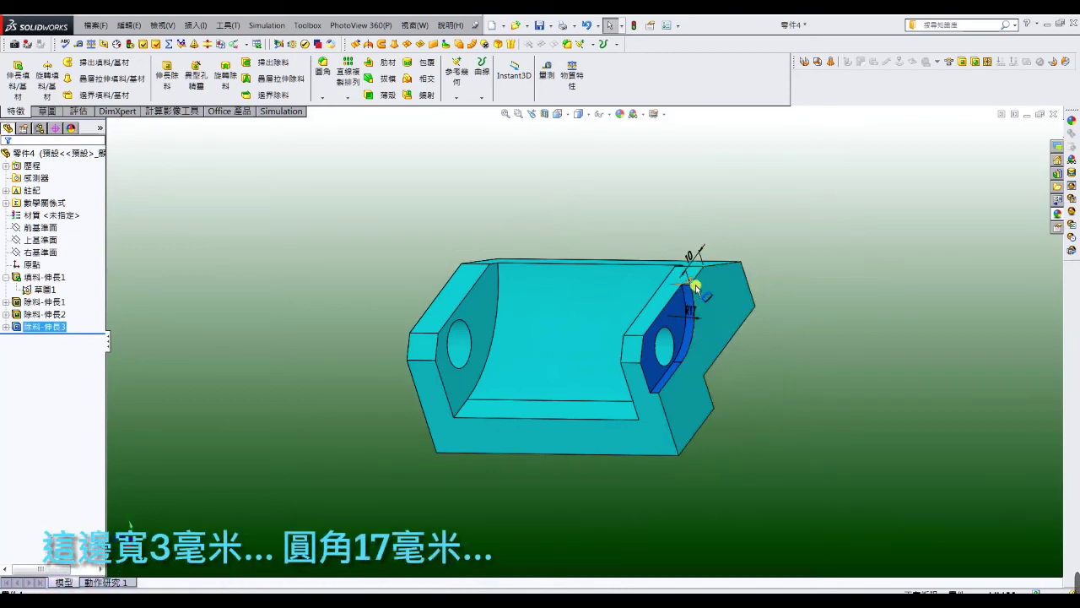
{"action": "left_click", "coordinate": [813, 291]}
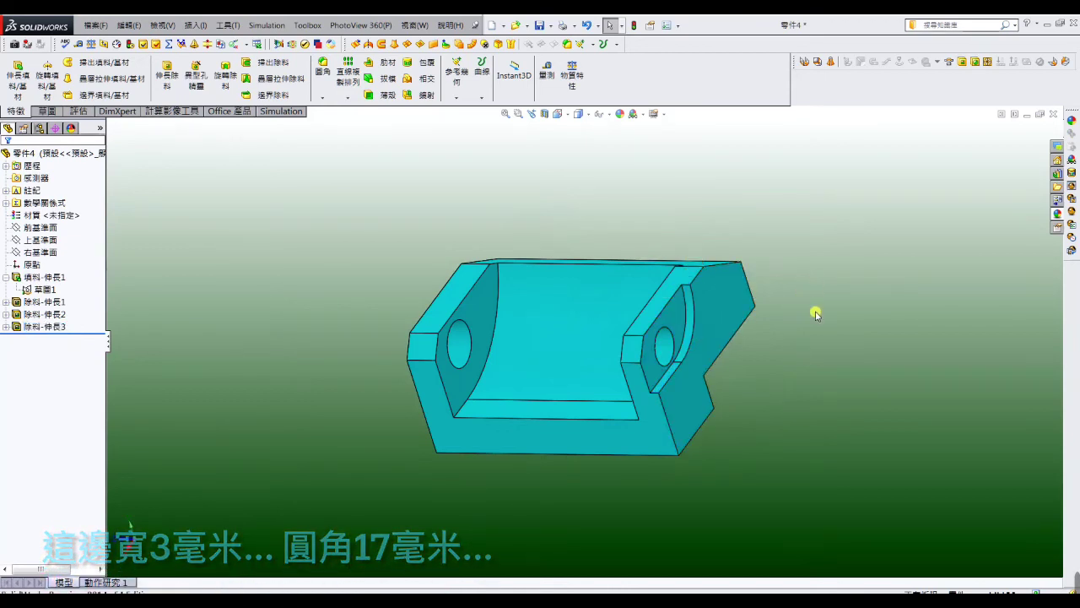
{"action": "mouse_move", "coordinate": [796, 352]}
{"action": "middle_mouse_down"}
{"action": "mouse_move", "coordinate": [888, 308]}
{"action": "mouse_move", "coordinate": [875, 325]}
{"action": "middle_mouse_up"}
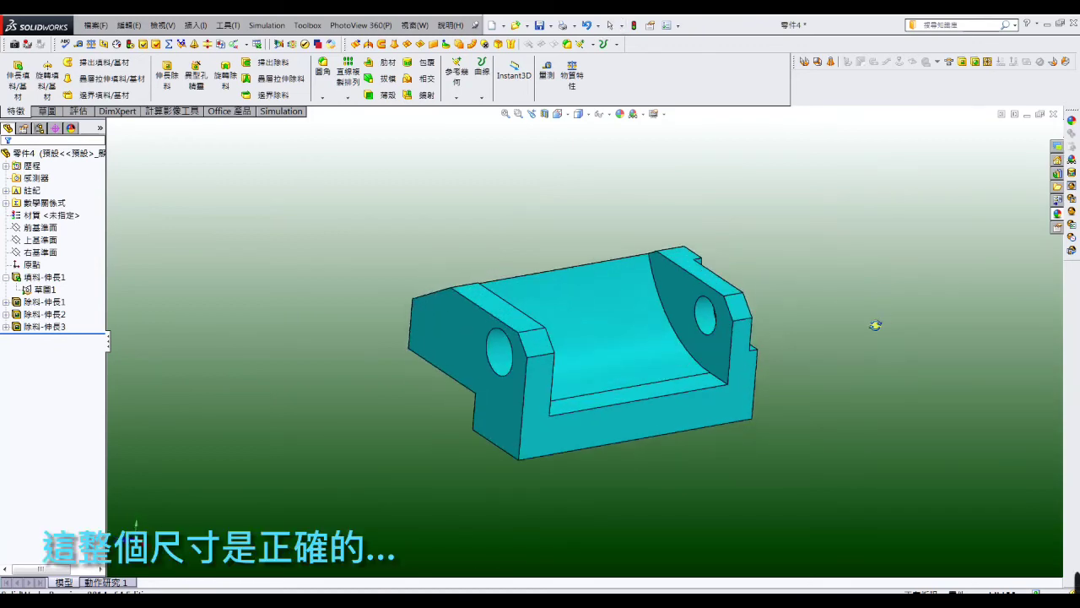
{"action": "mouse_move", "coordinate": [791, 381]}
{"action": "middle_mouse_down"}
{"action": "mouse_move", "coordinate": [808, 309]}
{"action": "mouse_move", "coordinate": [815, 357]}
{"action": "mouse_move", "coordinate": [796, 391]}
{"action": "mouse_move", "coordinate": [761, 387]}
{"action": "middle_mouse_up"}
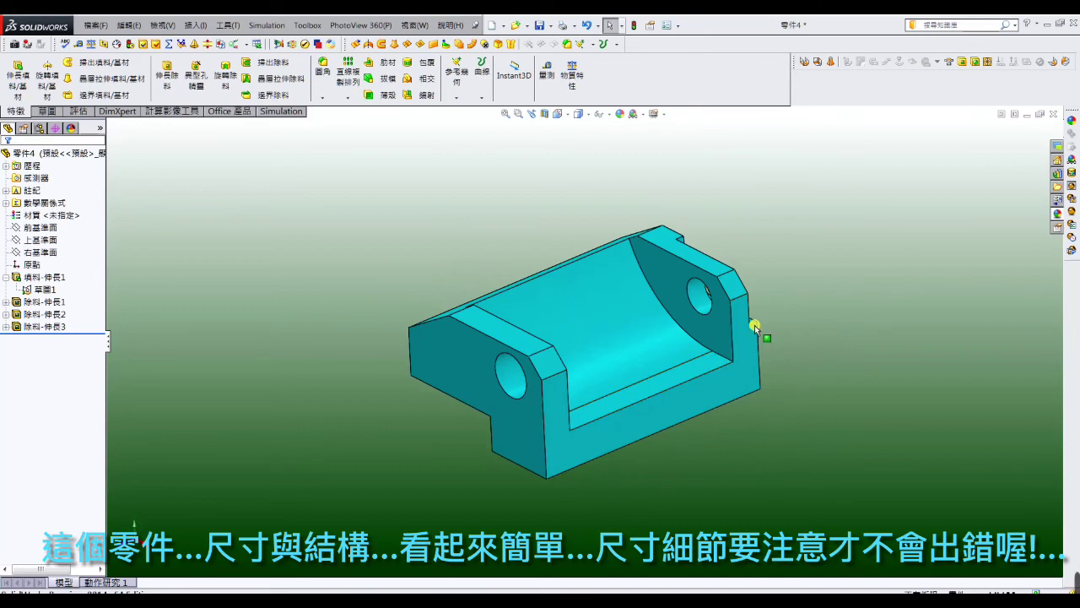
{"action": "mouse_move", "coordinate": [838, 329]}
{"action": "middle_mouse_down"}
{"action": "mouse_move", "coordinate": [844, 350]}
{"action": "mouse_move", "coordinate": [839, 330]}
{"action": "mouse_move", "coordinate": [830, 335]}
{"action": "mouse_move", "coordinate": [842, 349]}
{"action": "mouse_move", "coordinate": [839, 330]}
{"action": "middle_mouse_up"}
- Set the display style to Shaded without edges via View > Display
{"action": "left_click", "coordinate": [162, 25]}
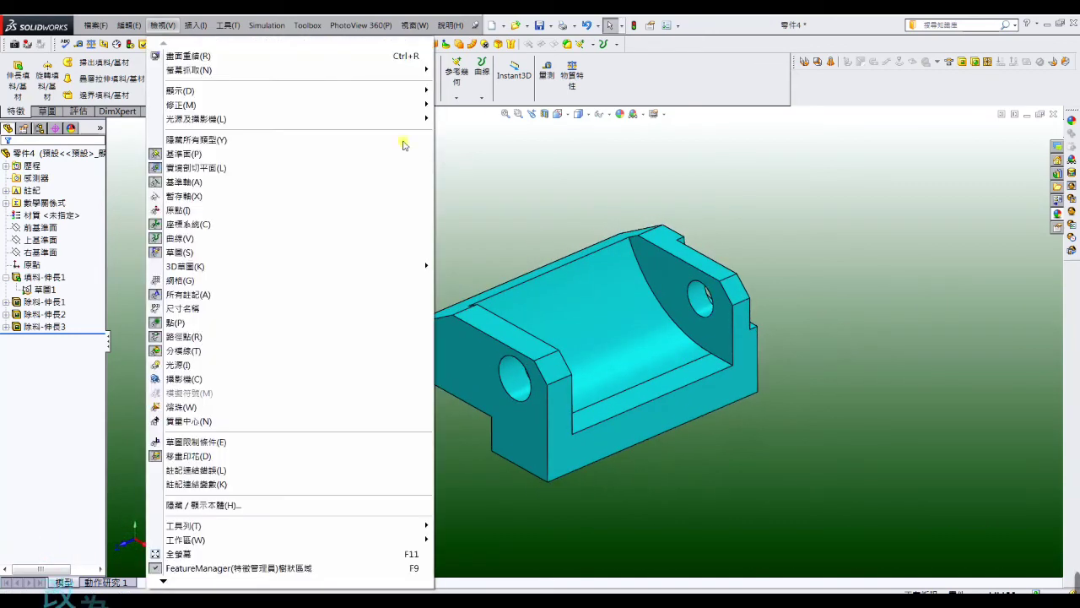
{"action": "mouse_move", "coordinate": [181, 90]}
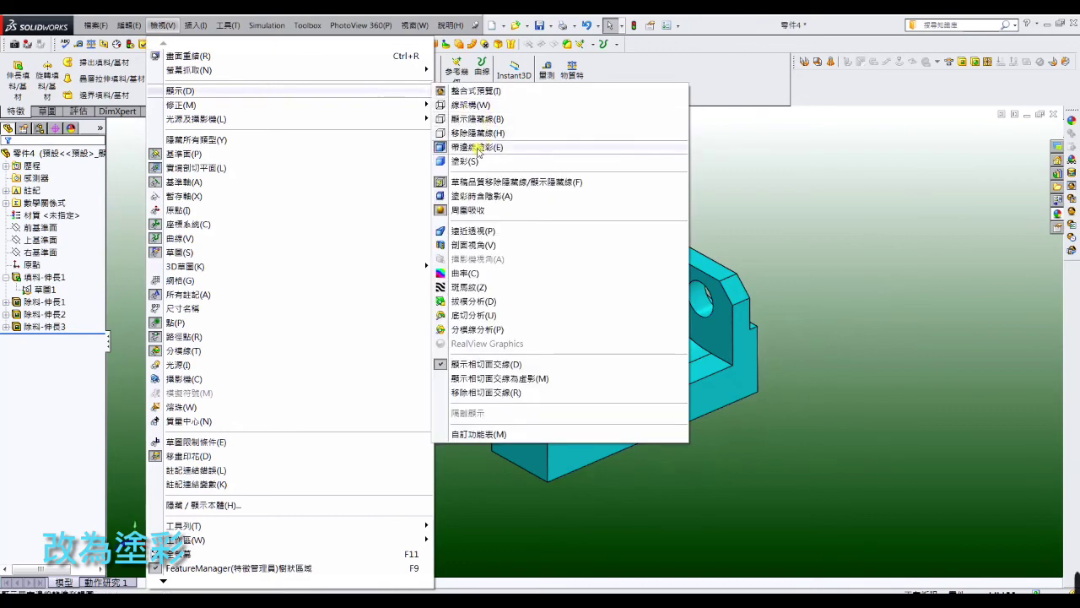
{"action": "left_click", "coordinate": [461, 161]}
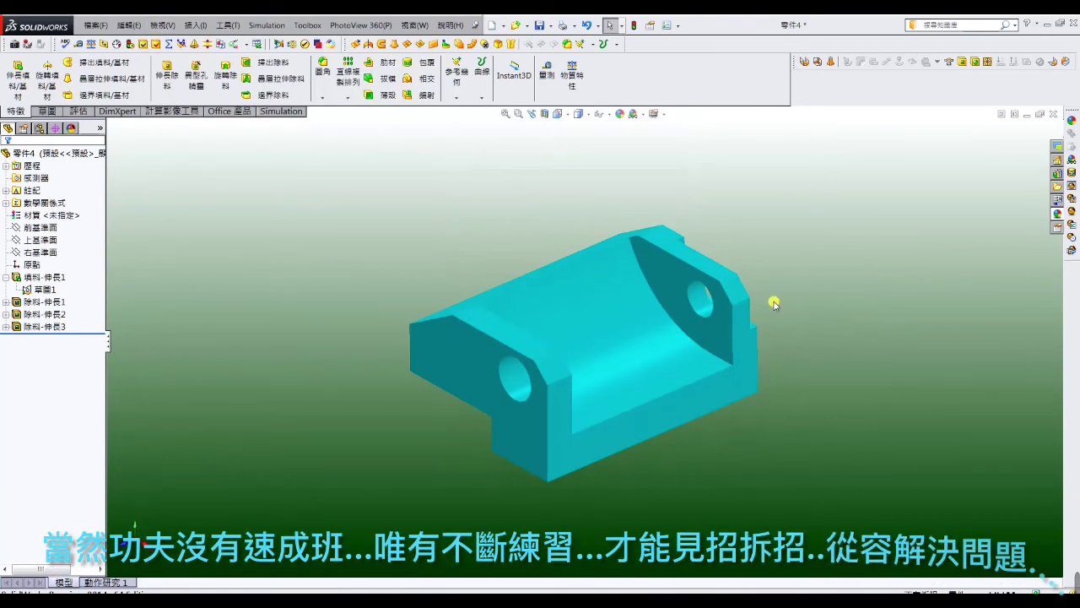
{"action": "scroll", "coordinate": [772, 302], "scroll_direction": "down", "scroll_amount": 2}
{"action": "mouse_move", "coordinate": [614, 383]}
{"action": "middle_mouse_down"}
{"action": "mouse_move", "coordinate": [462, 344]}
{"action": "mouse_move", "coordinate": [501, 349]}
{"action": "mouse_move", "coordinate": [617, 316]}
{"action": "mouse_move", "coordinate": [609, 365]}
{"action": "middle_mouse_up"}
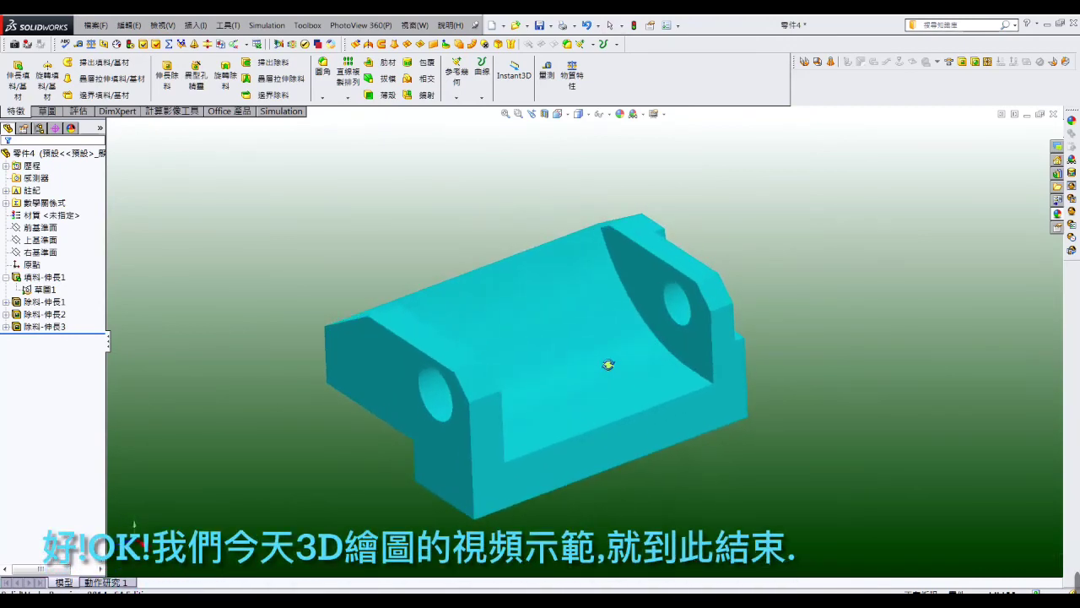
{"action": "middle_click_drag", "start_coordinate": [691, 359], "coordinate": [642, 322]}
{"action": "middle_click_drag", "start_coordinate": [563, 371], "coordinate": [608, 430]}
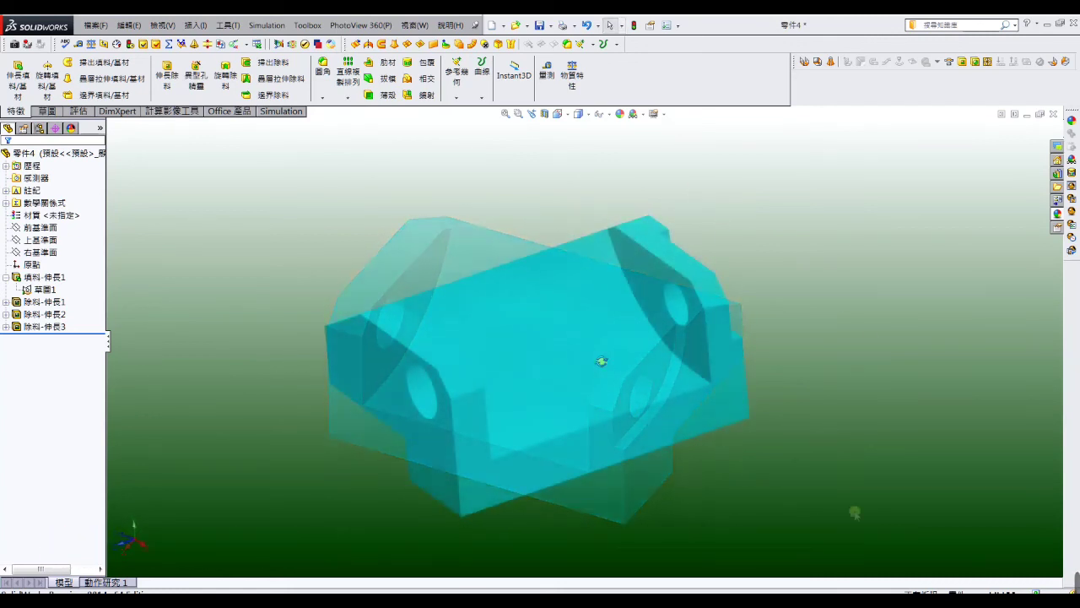
{"action": "mouse_move", "coordinate": [655, 363]}
{"action": "middle_mouse_down"}
{"action": "mouse_move", "coordinate": [658, 333]}
{"action": "mouse_move", "coordinate": [560, 345]}
{"action": "mouse_move", "coordinate": [606, 434]}
{"action": "mouse_move", "coordinate": [602, 424]}
{"action": "middle_mouse_up"}
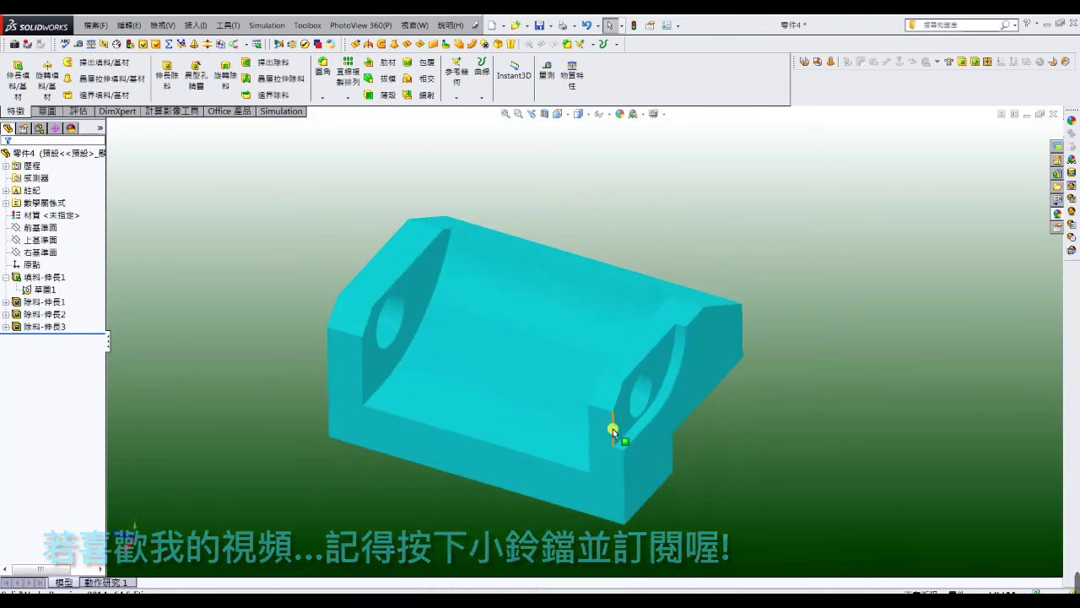